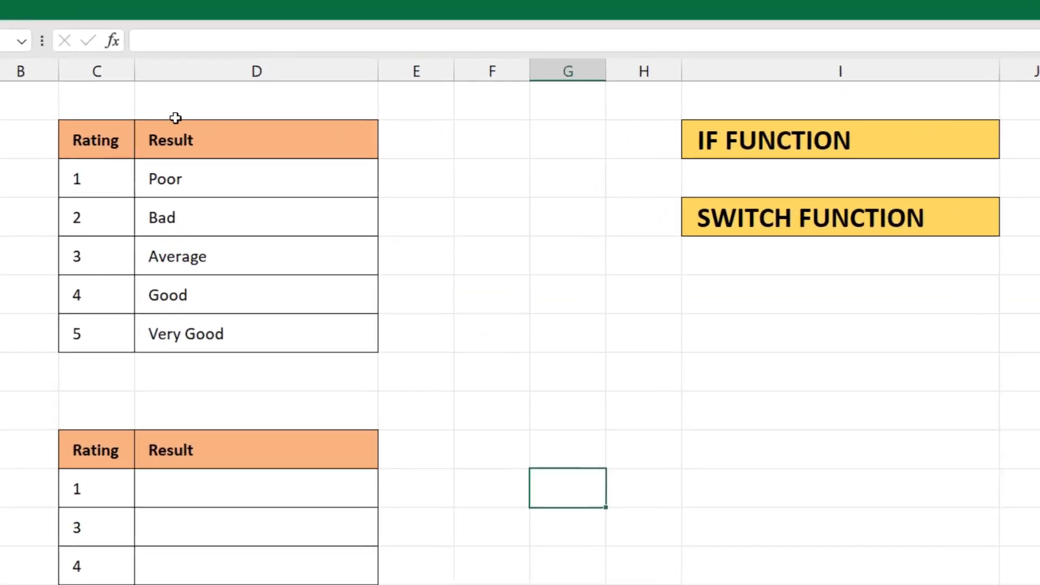
left_click(89, 147)
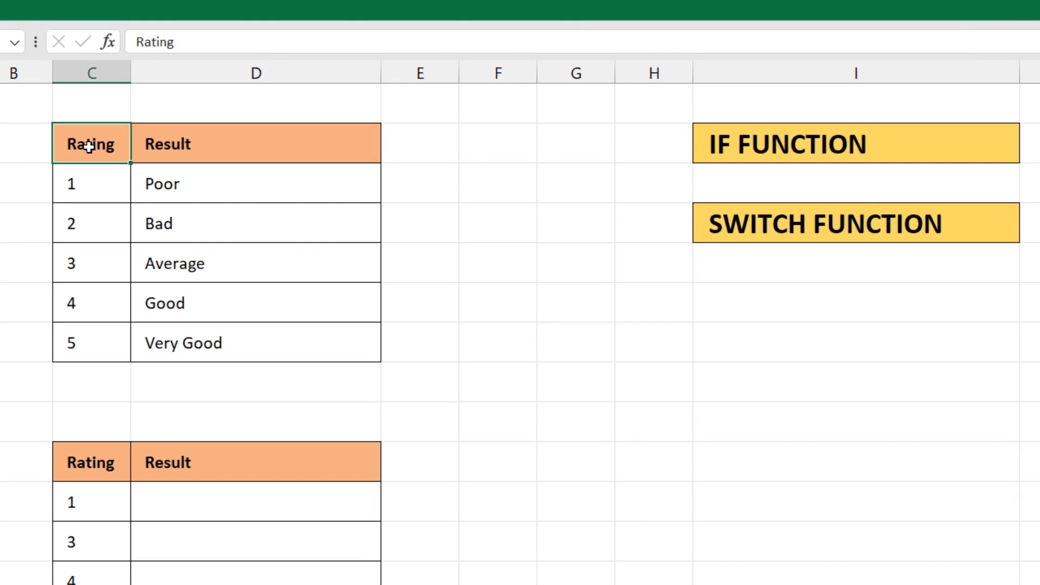
left_click(198, 139)
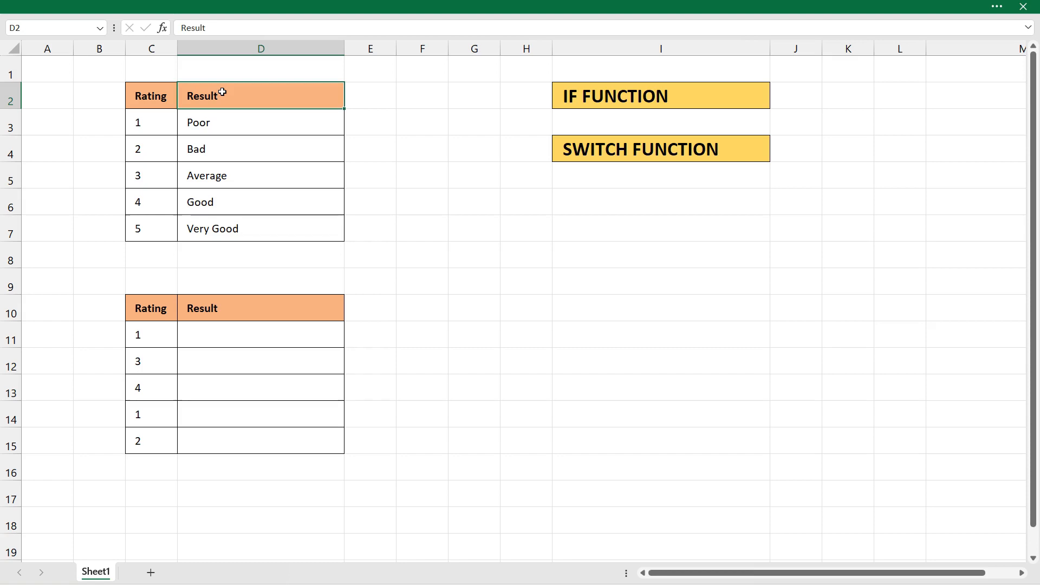
left_click(608, 92)
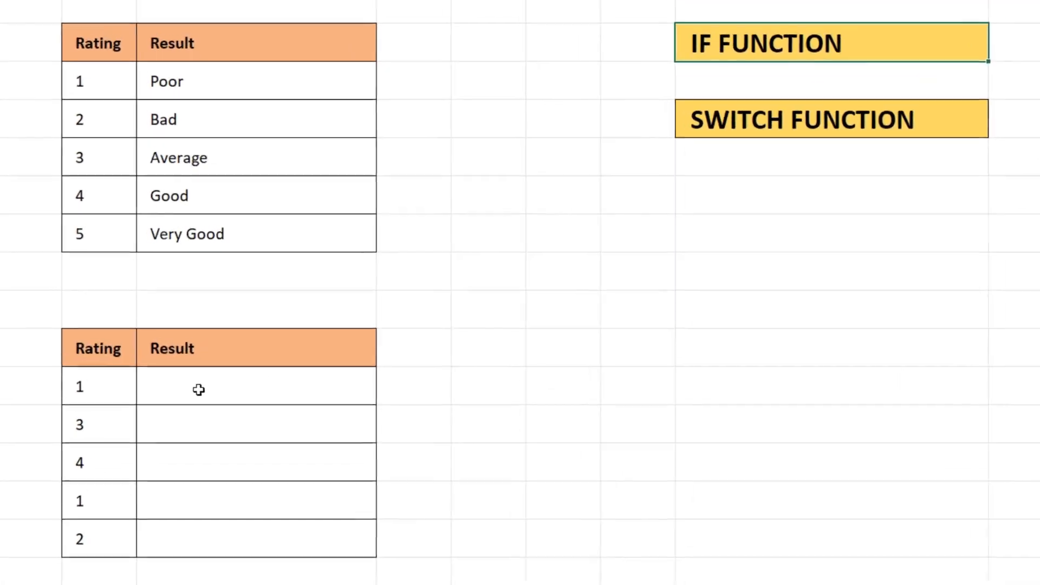
Step: Start an IF formula in D11 that returns "Poor" when the rating in C11 equals 1
left_click(221, 337)
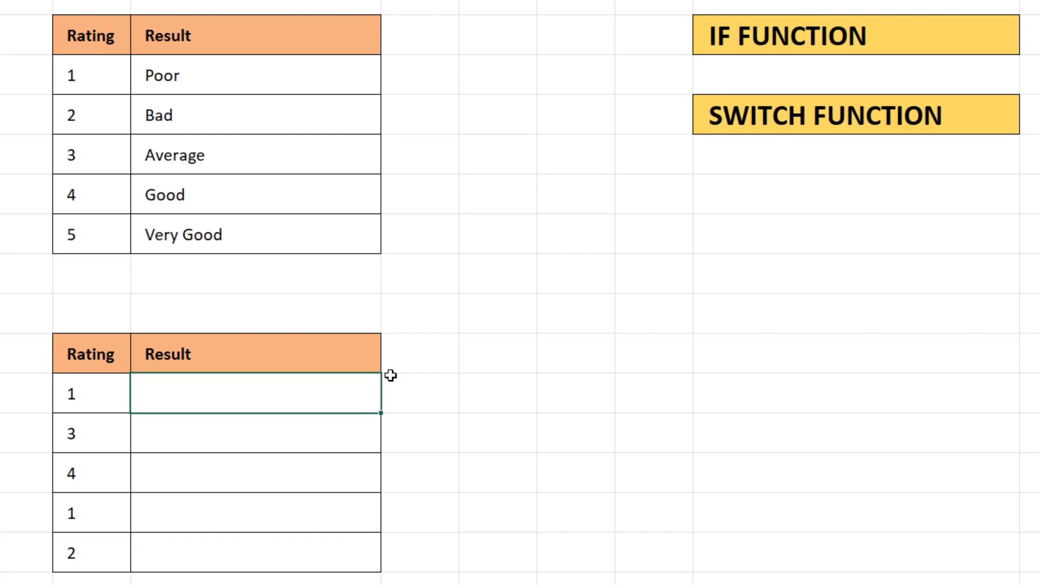
type("=if(")
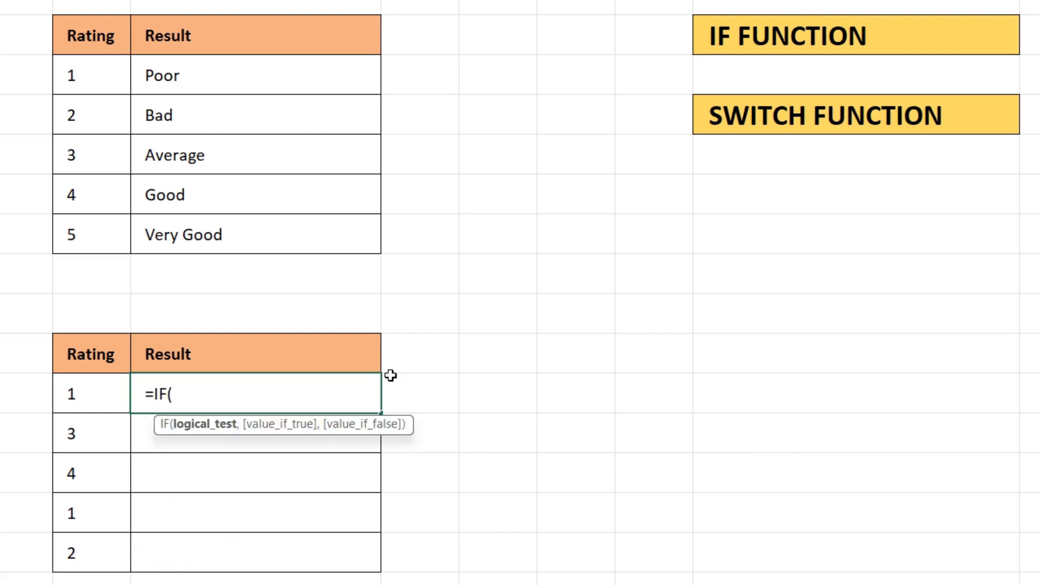
left_click(87, 404)
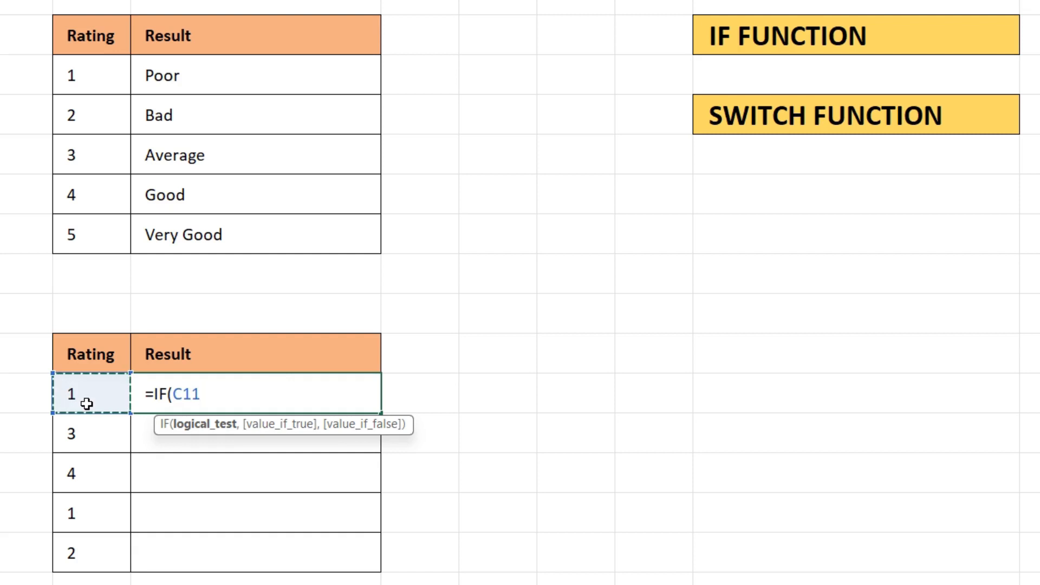
type("=1,")
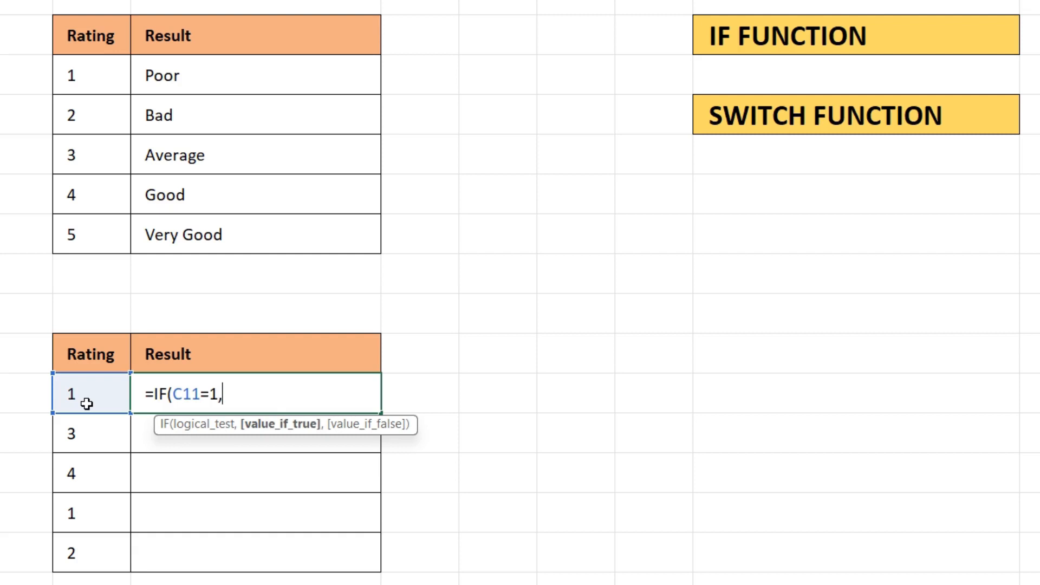
type("\"")
type("Po")
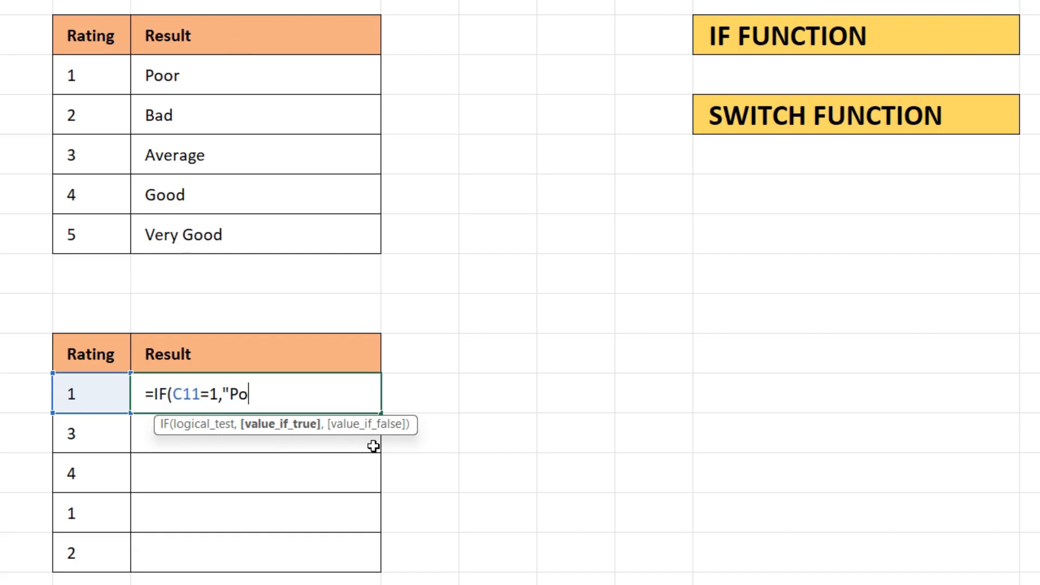
type("or\"")
Step: Nest a second IF as the false value of the D11 formula, returning "Bad" when C11 equals 2, and open another IF
type(",if")
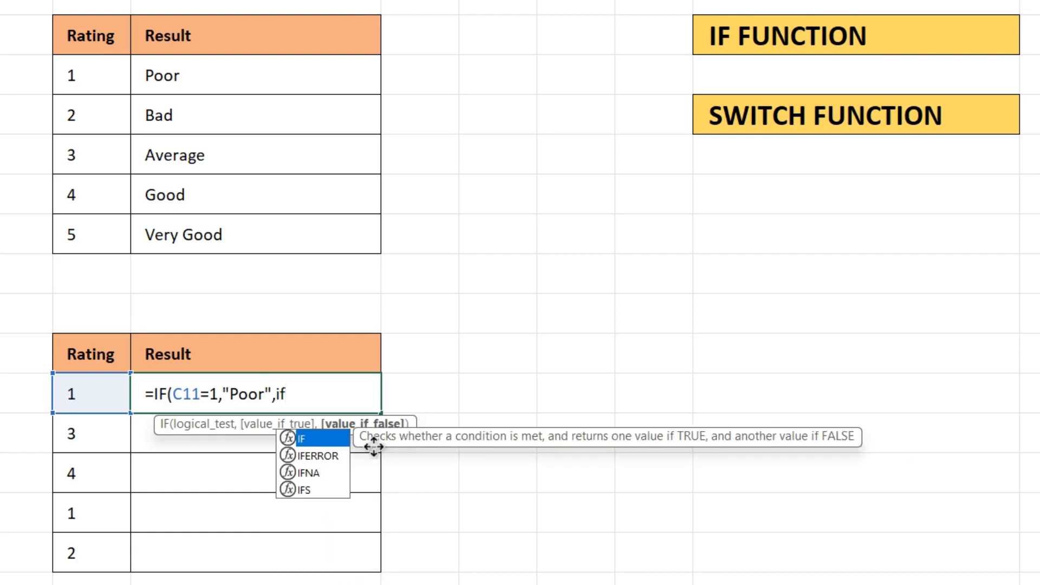
key("Tab")
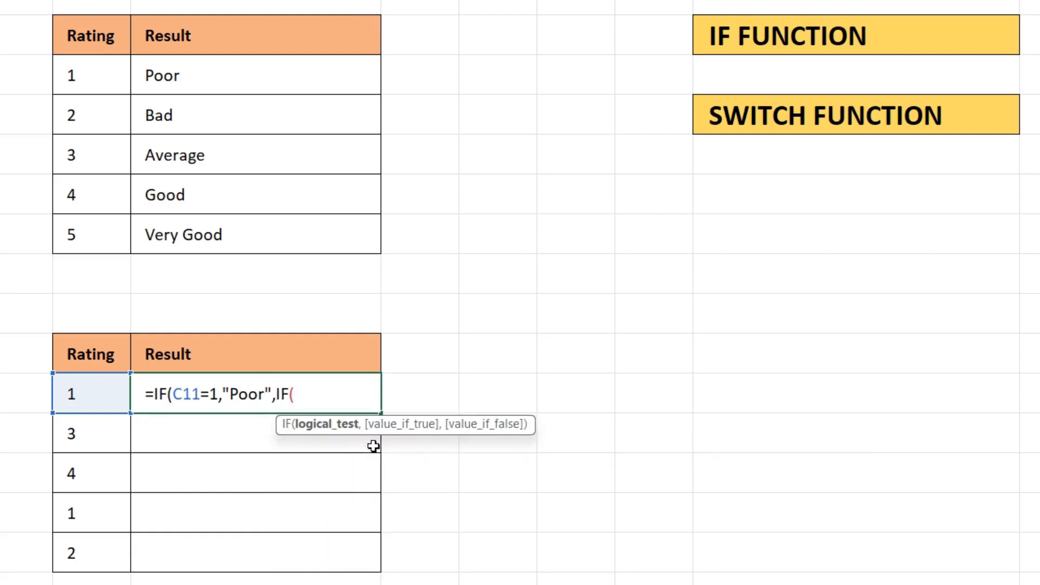
left_click(98, 395)
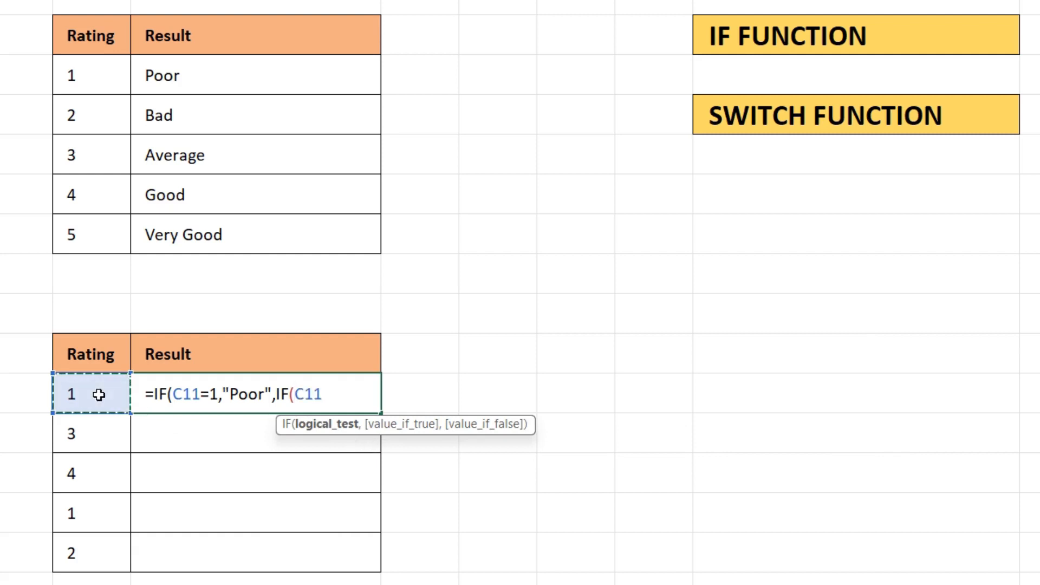
type("=2,\"")
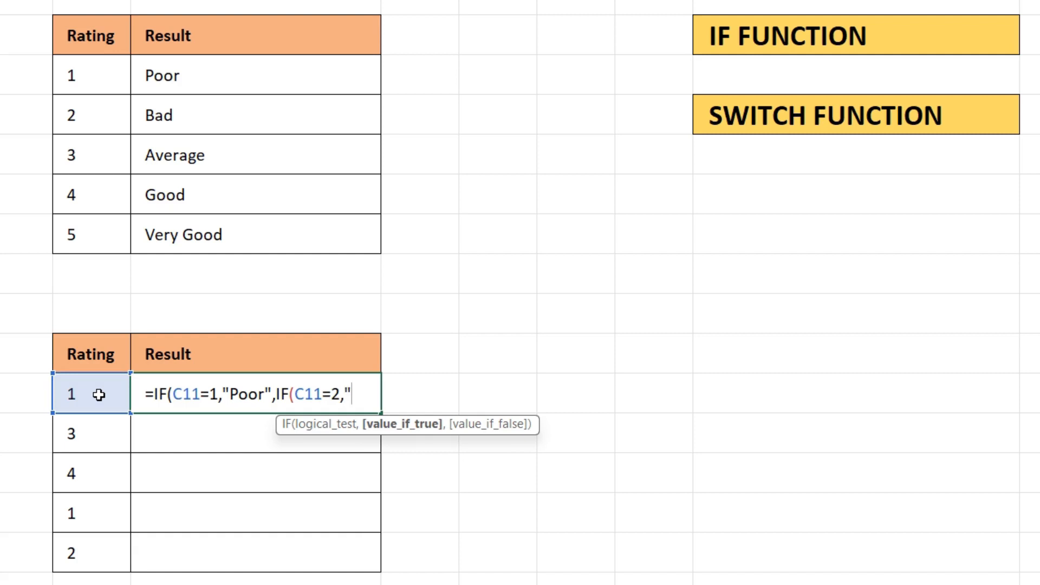
type("Bad\",IF(")
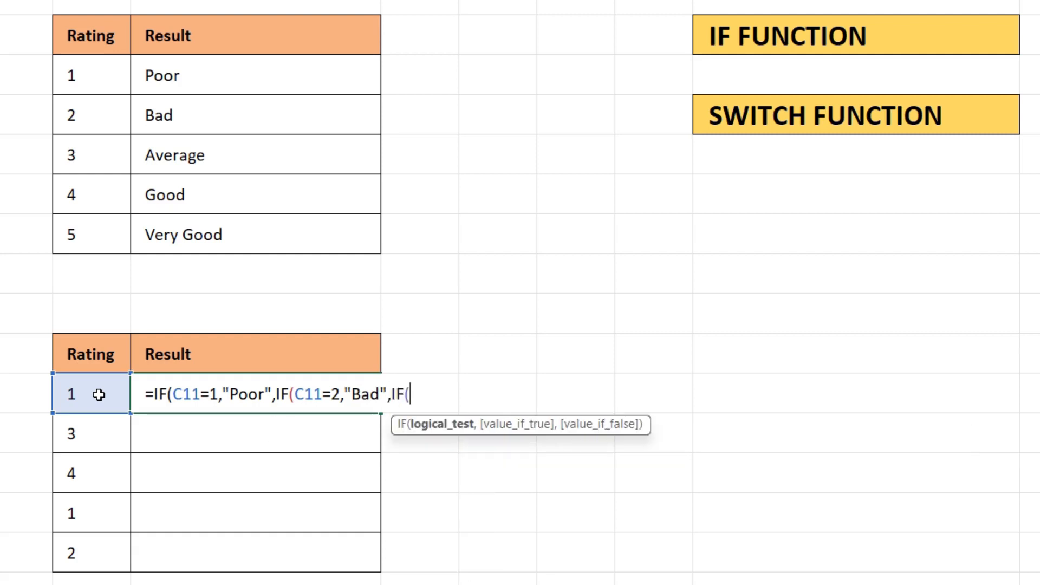
Step: Complete the third nested IF's condition C11=3 with "Average" as its true value
left_click(98, 394)
type("=3")
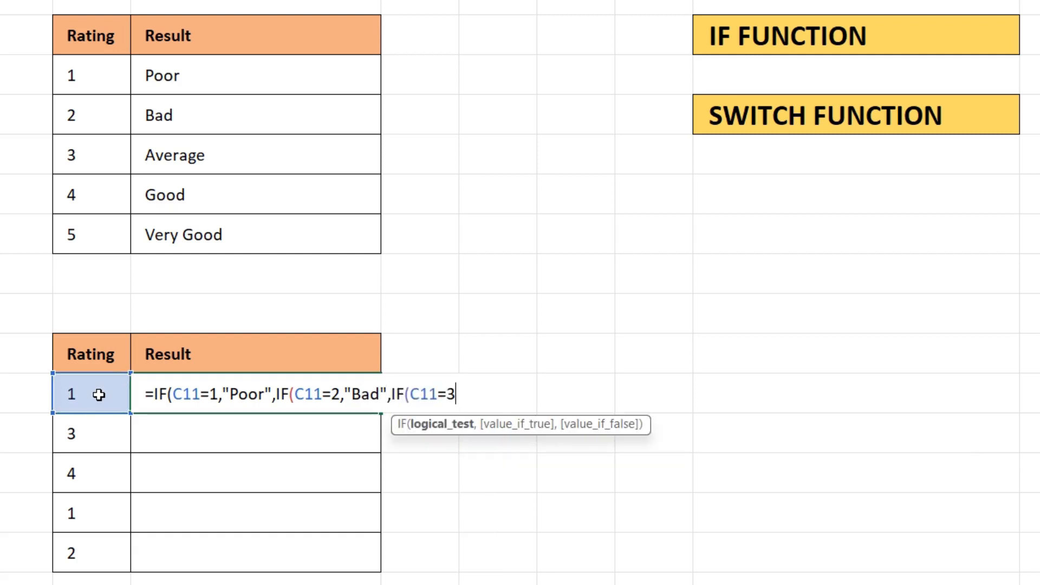
type(",\"")
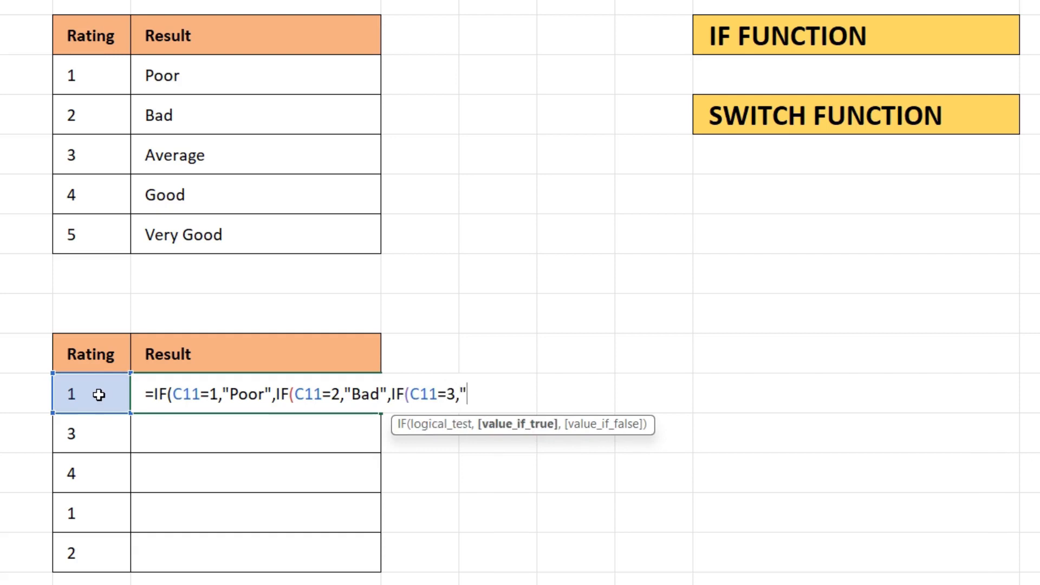
type("Average\"")
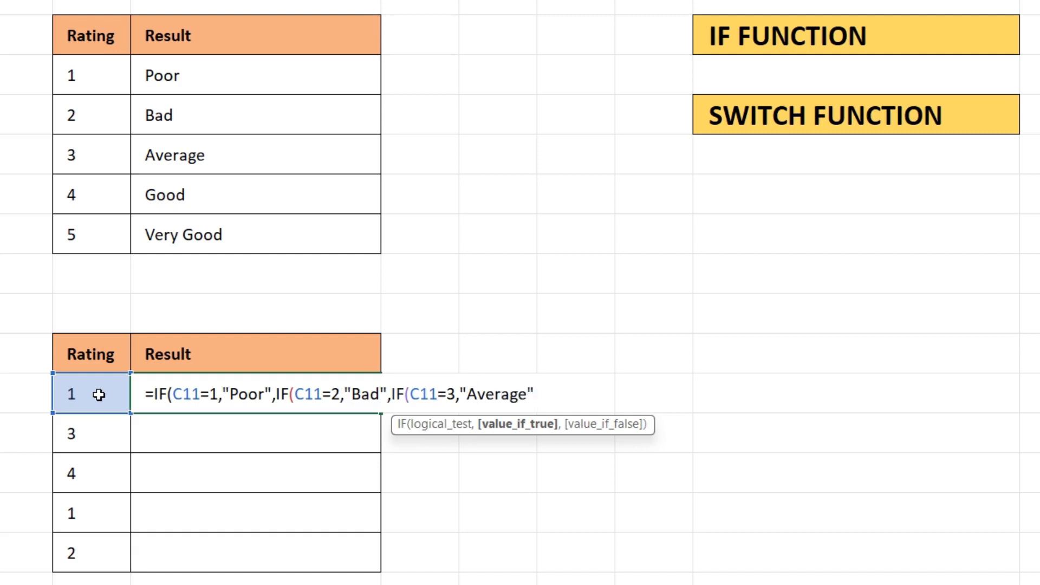
type(",")
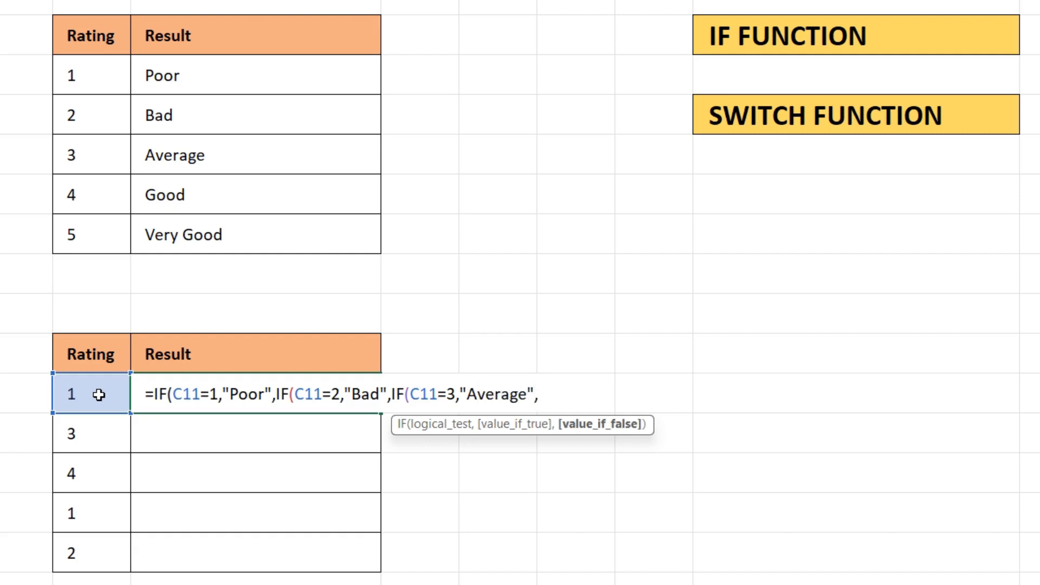
Step: Nest a fourth IF in the D11 formula that returns "Good" when C11 equals 4
type("IF(")
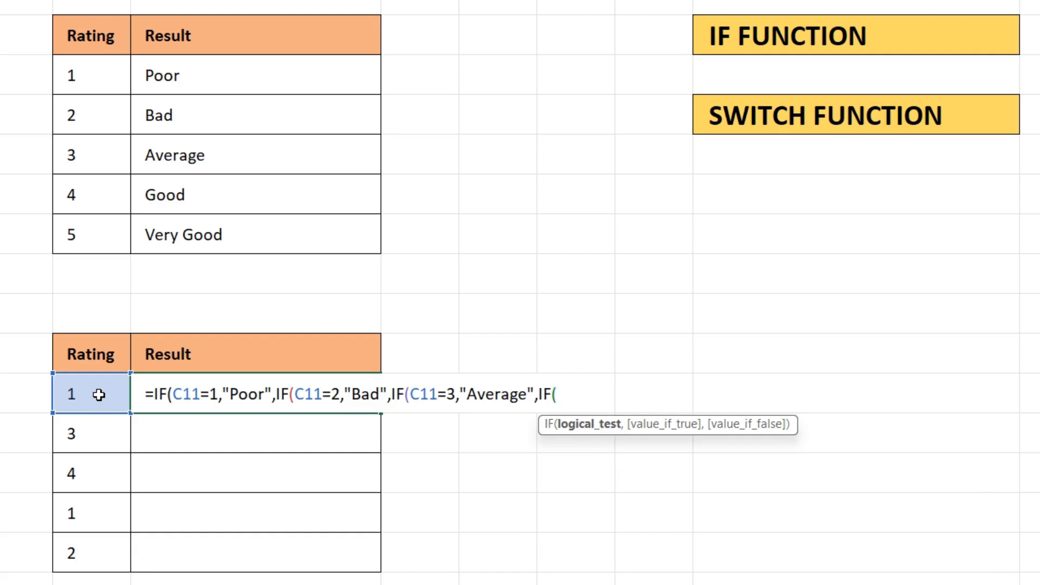
left_click(99, 395)
type("=4")
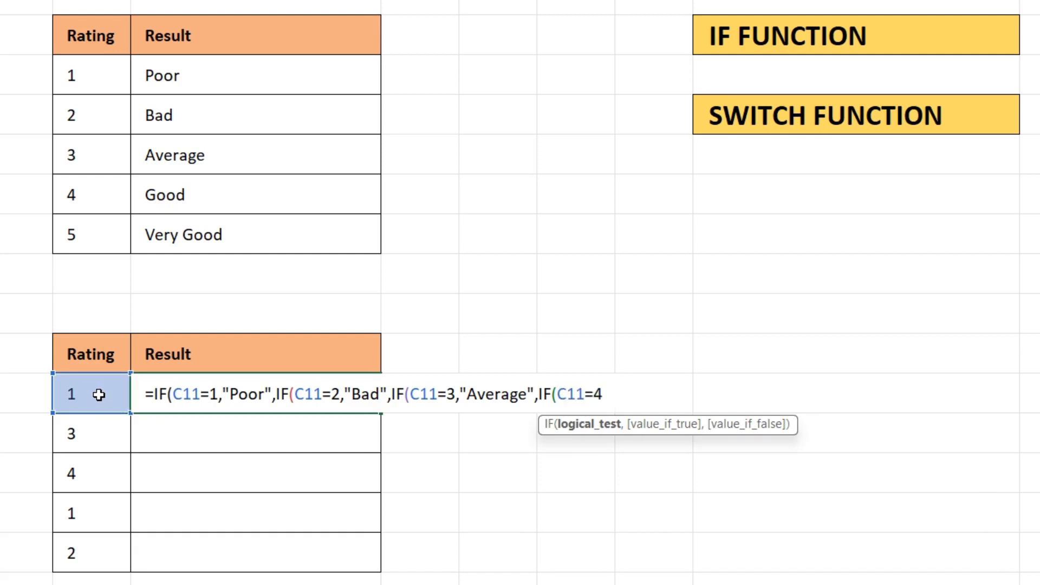
type(",")
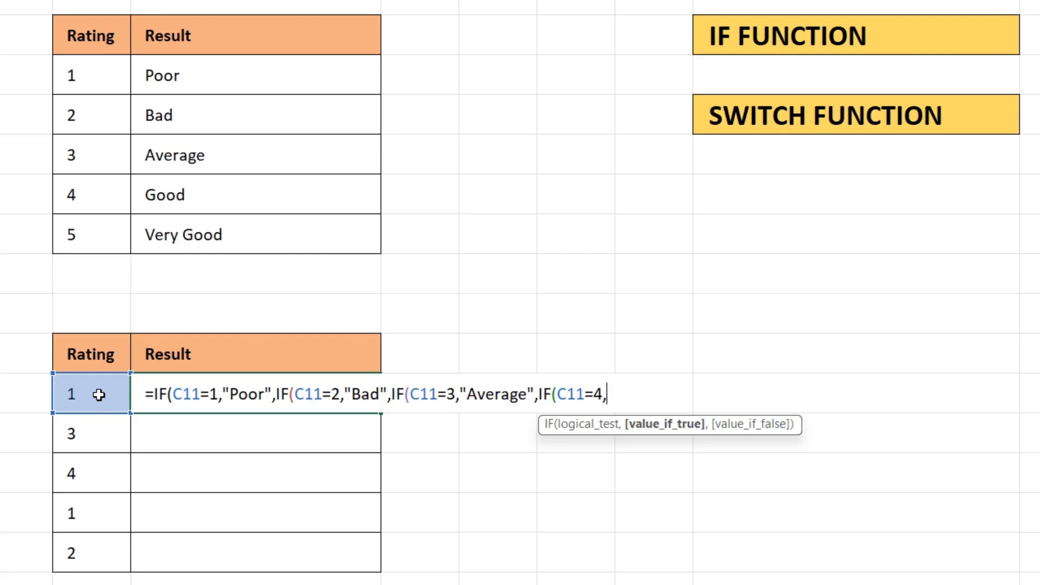
type("\"Goo")
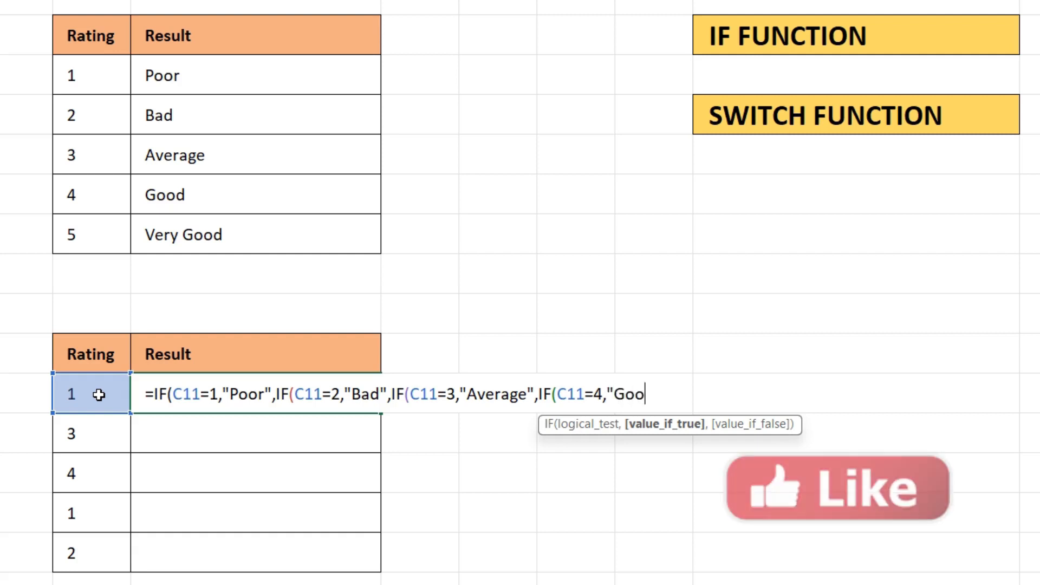
type("d\",")
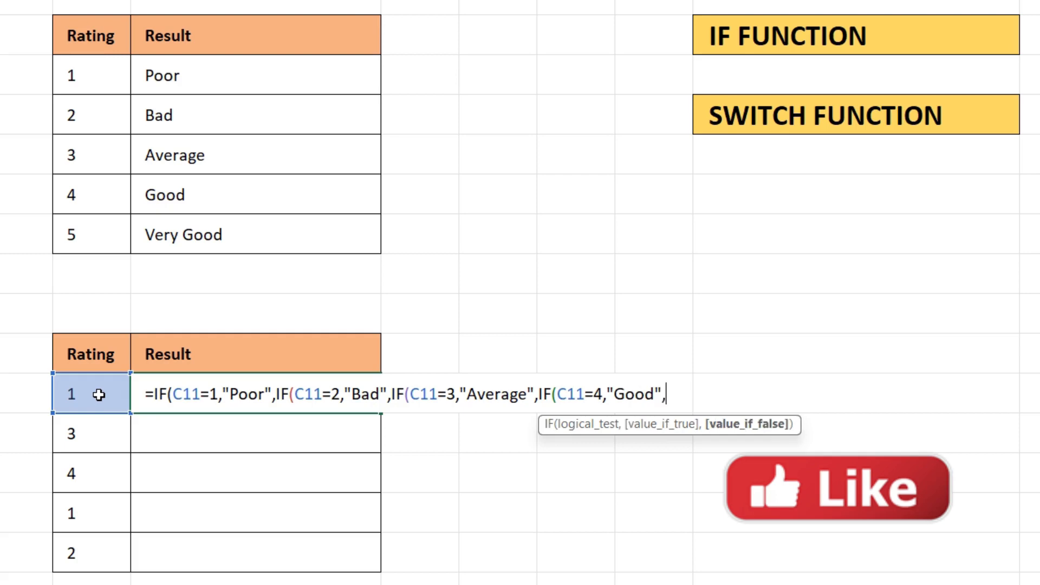
Step: Nest a fifth IF returning "Very Good" when C11 equals 5, close all five parentheses and enter the formula
type("IF(")
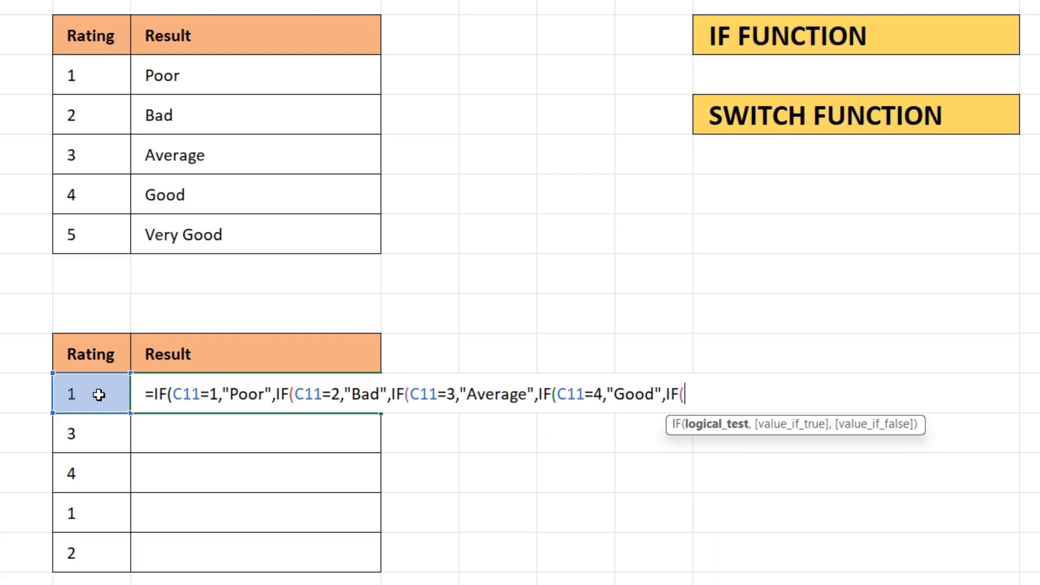
type("C11=5")
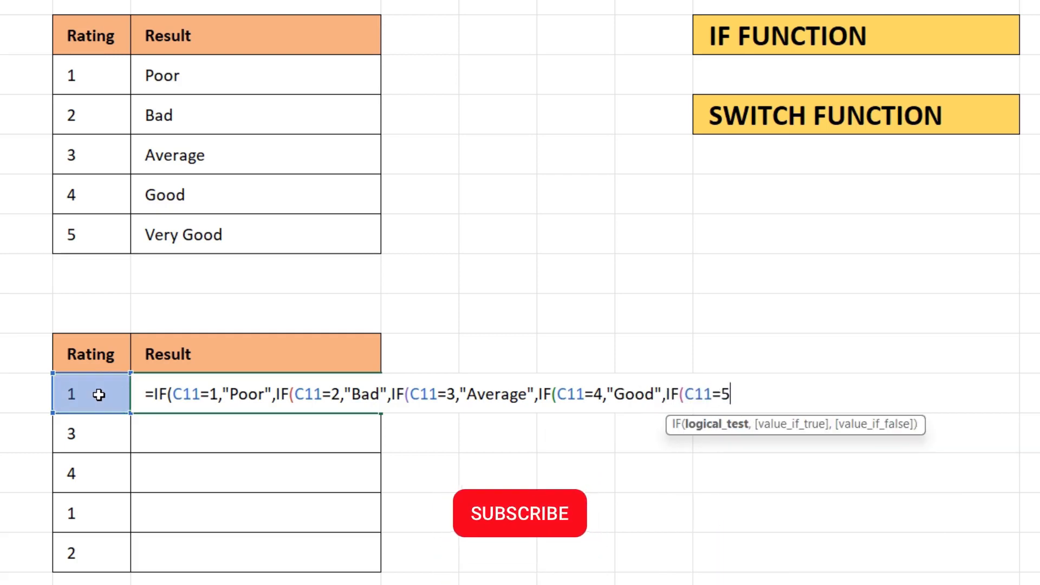
type(",")
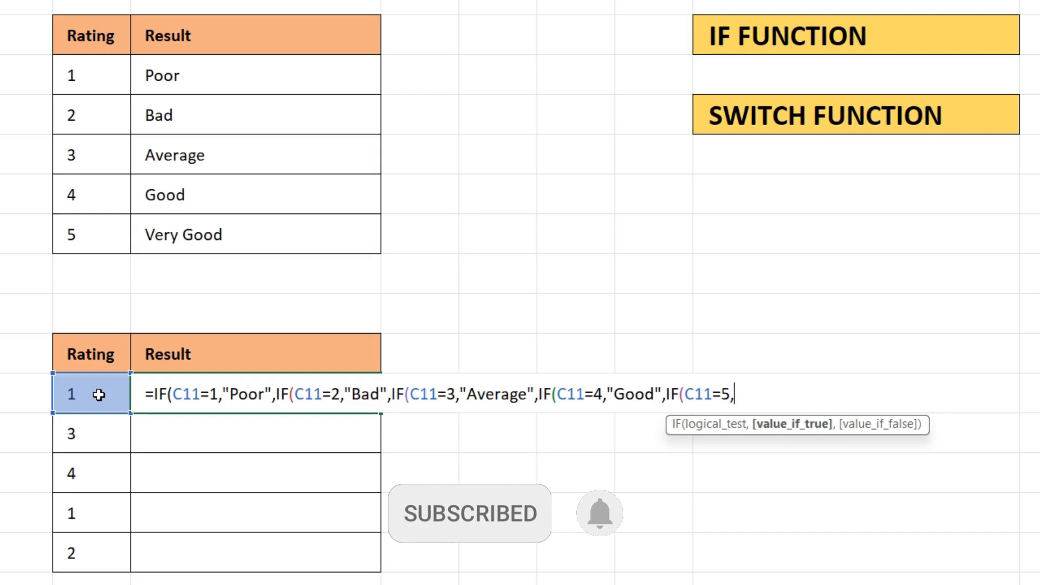
type("\"")
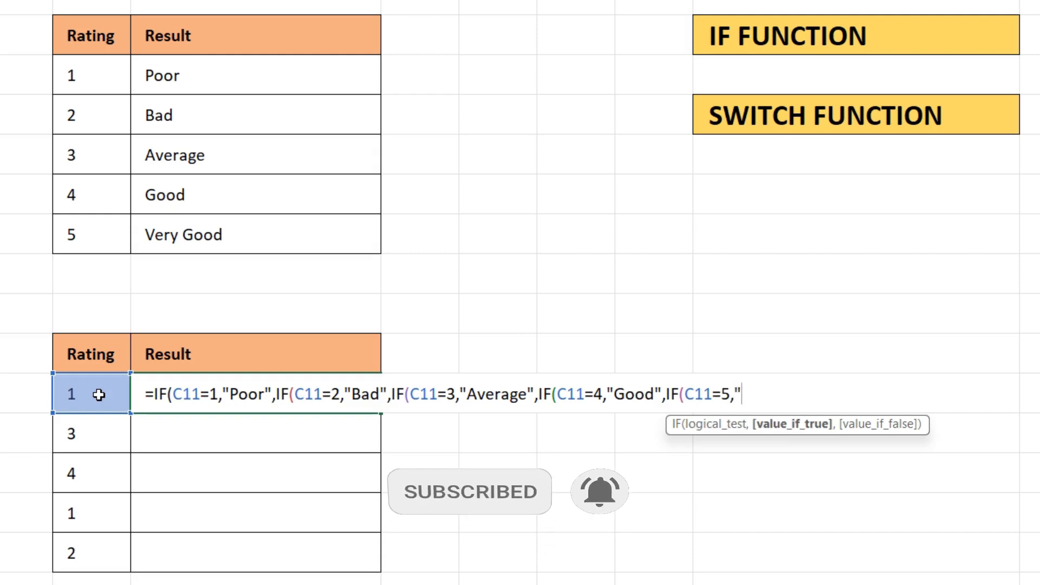
type("Very Good\"")
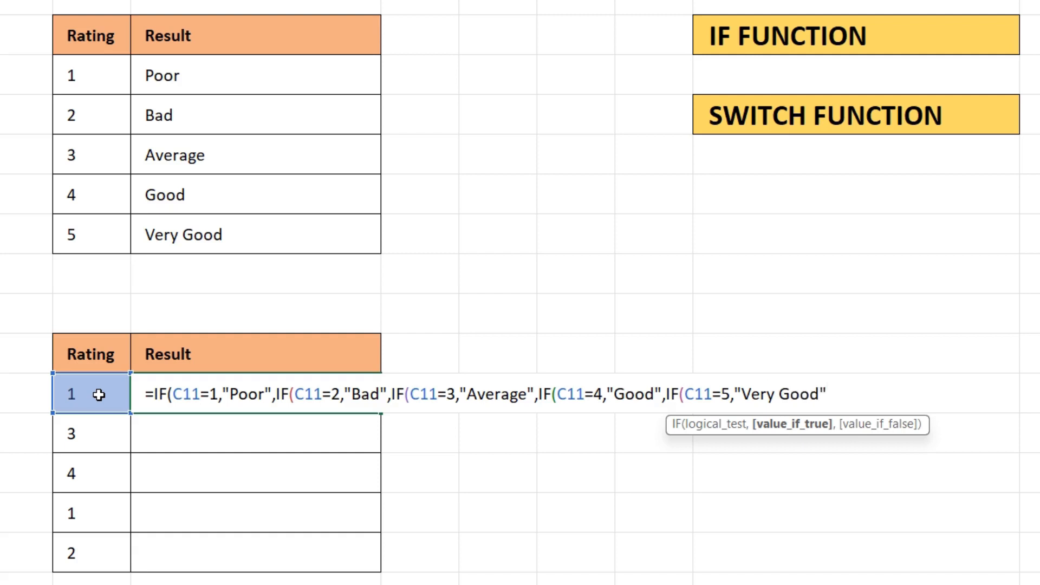
type("))")
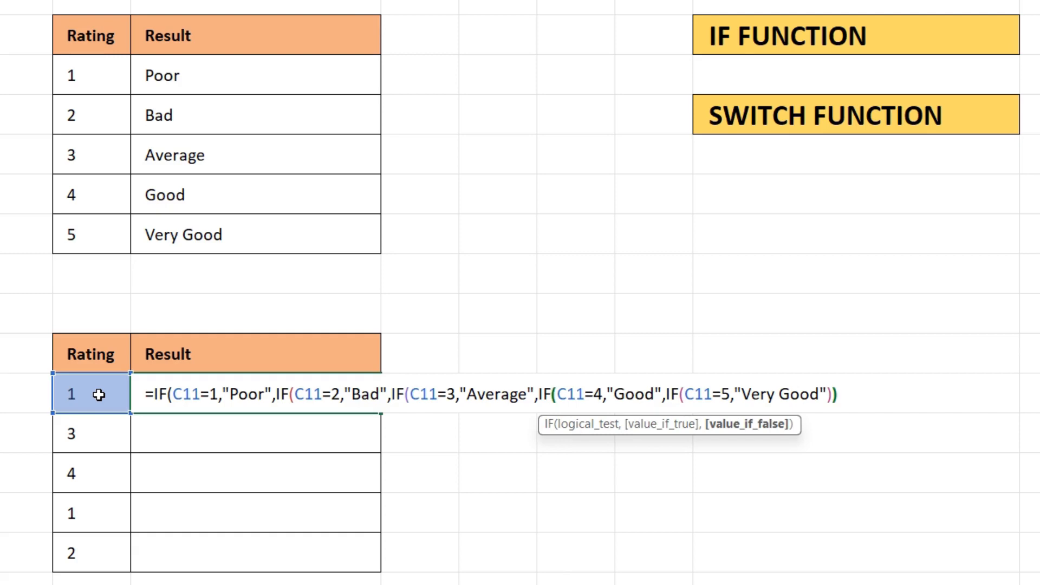
type(")")
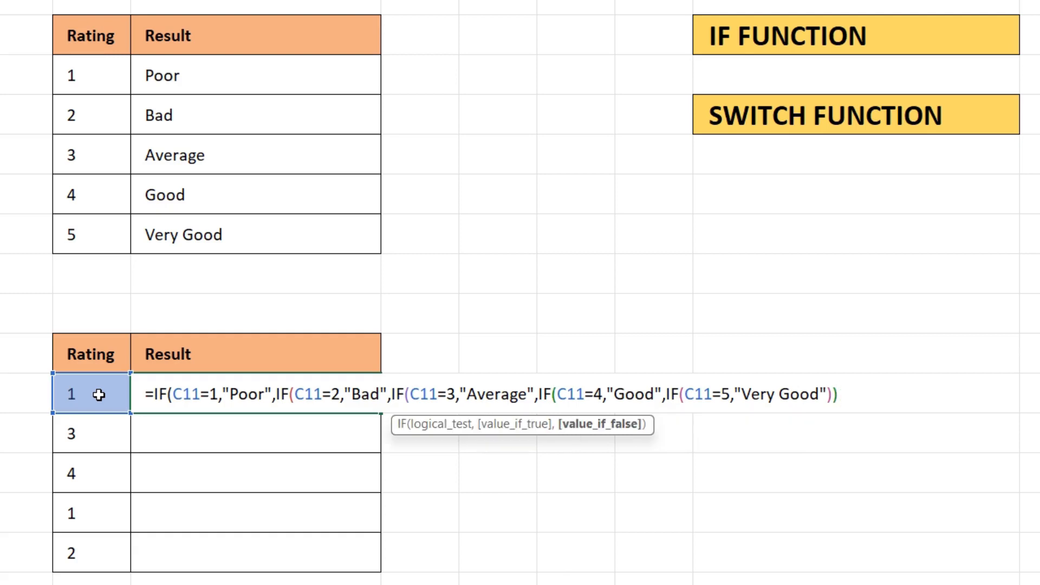
type("))")
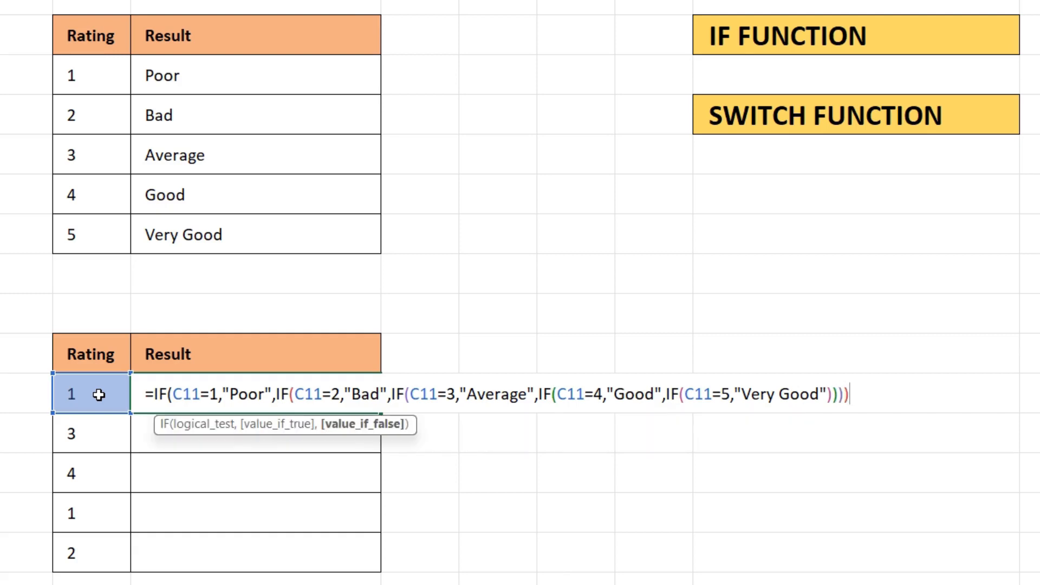
type(")")
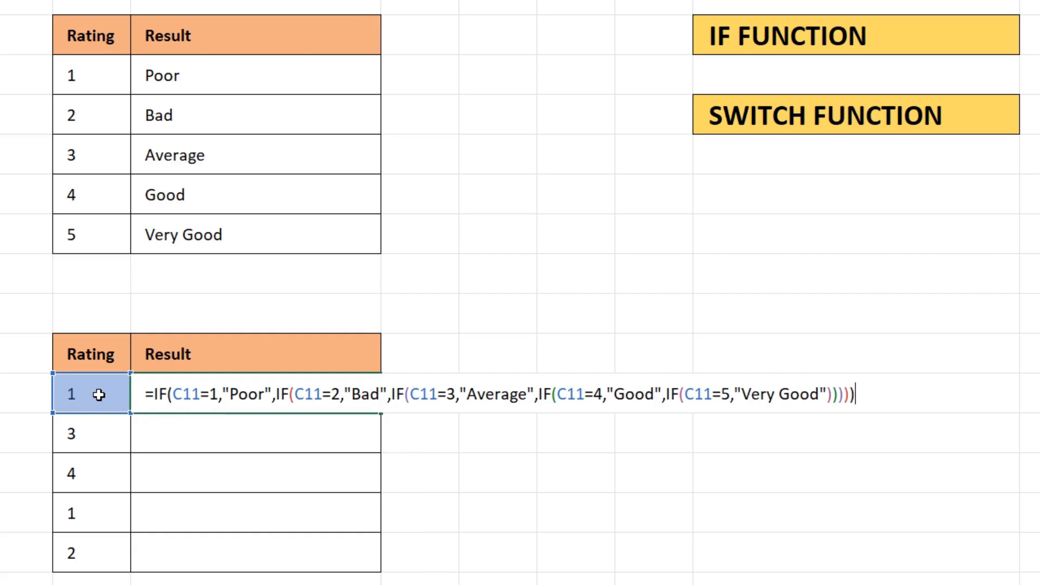
key("Return")
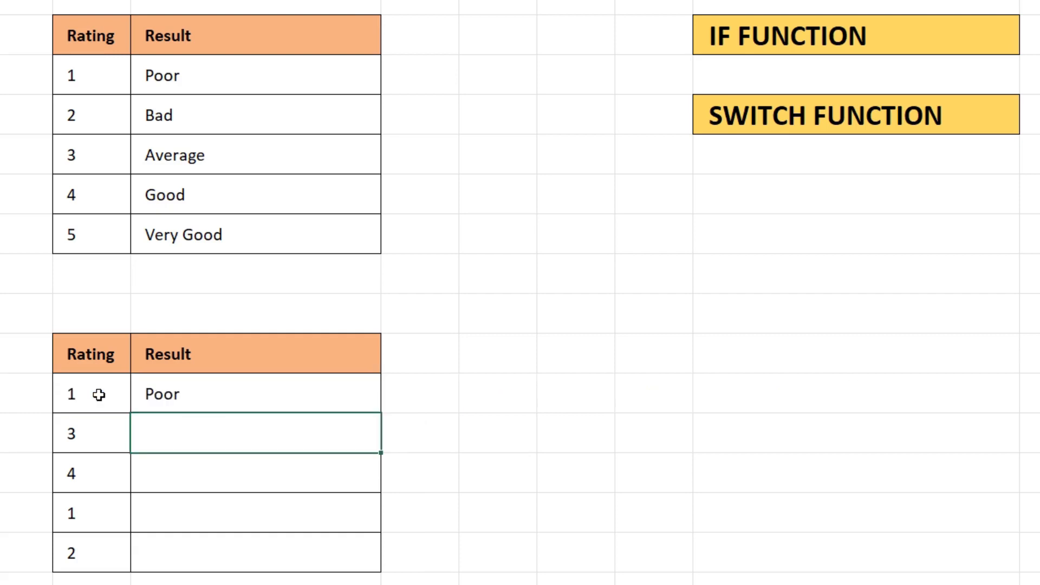
Step: Fill the nested IF formula from D11 down through D15 in the lower table's Result column
left_click(328, 392)
left_click_drag(381, 411, 373, 555)
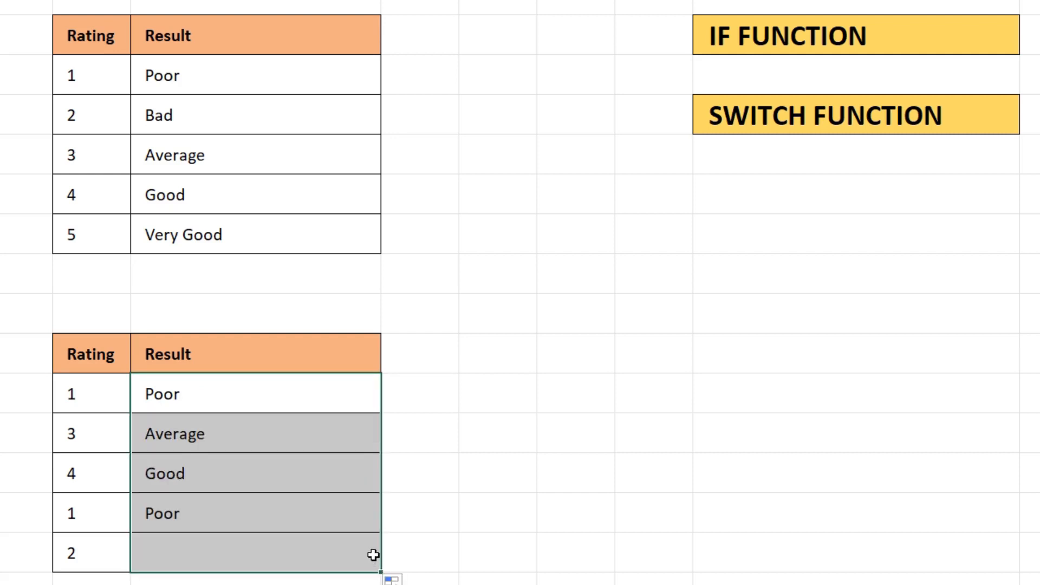
left_click(554, 470)
Step: Change the rating in C11, the first row of the lower table, to 5
left_click(101, 392)
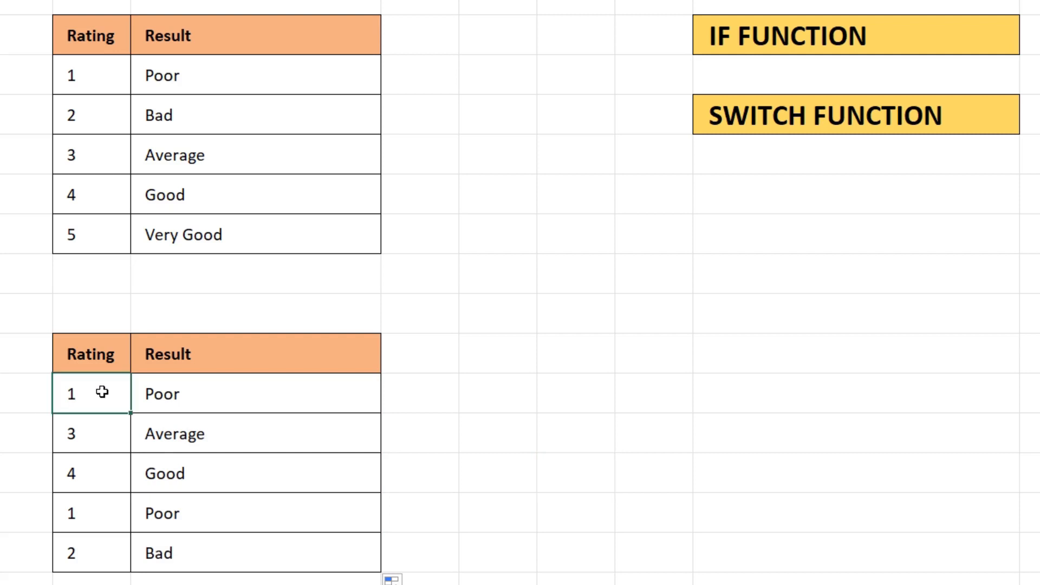
type("5")
key("Return")
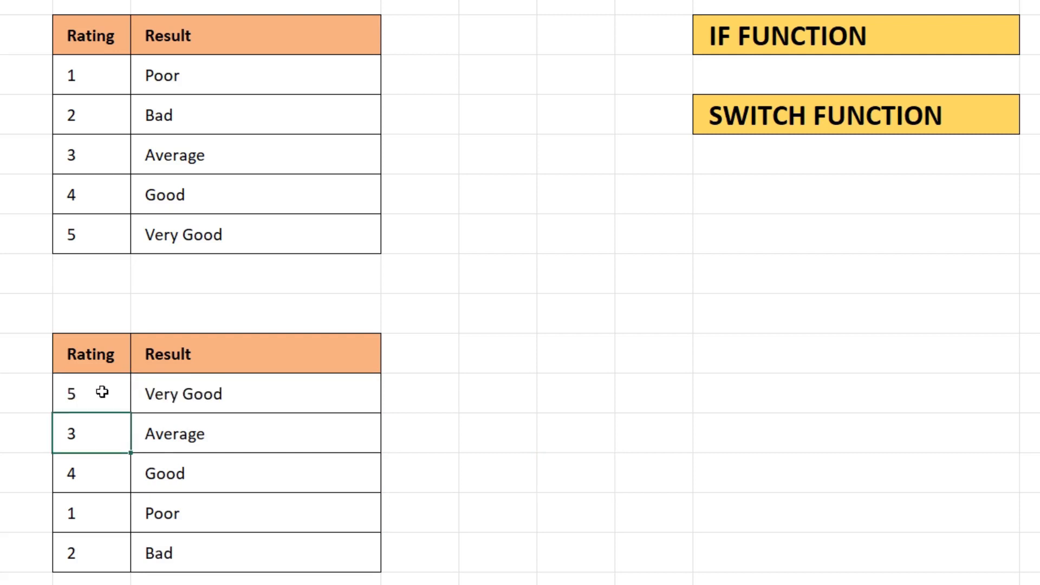
Step: Change the rating in C14, the fourth row of the lower table, to 2
left_click(187, 394)
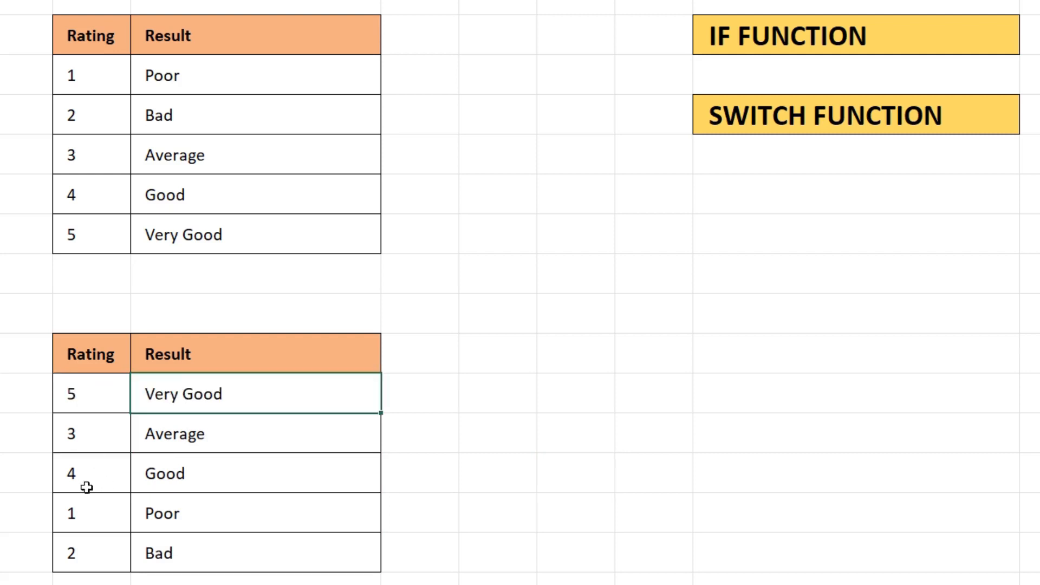
left_click(85, 505)
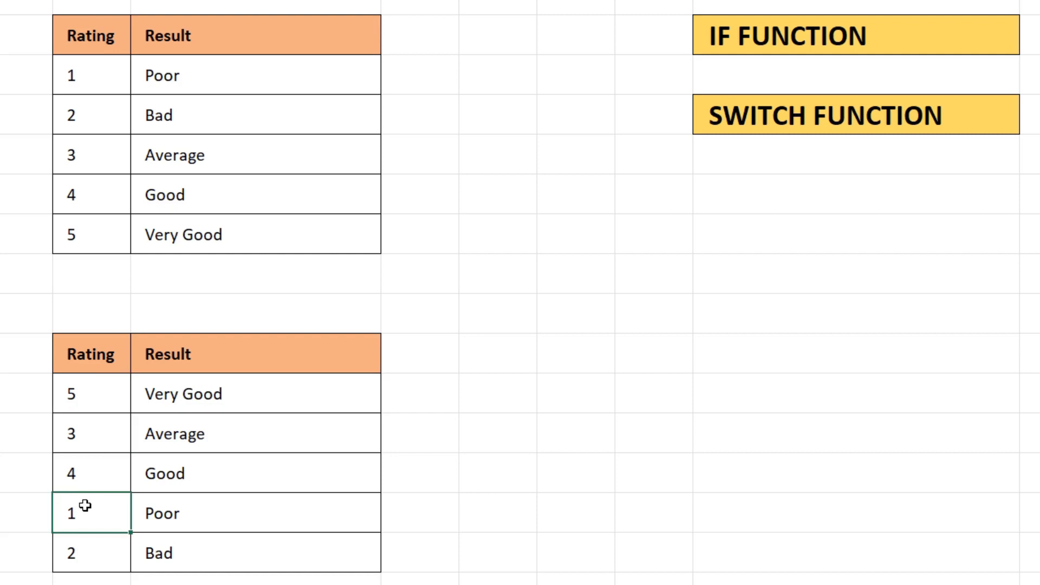
type("2")
key("Return")
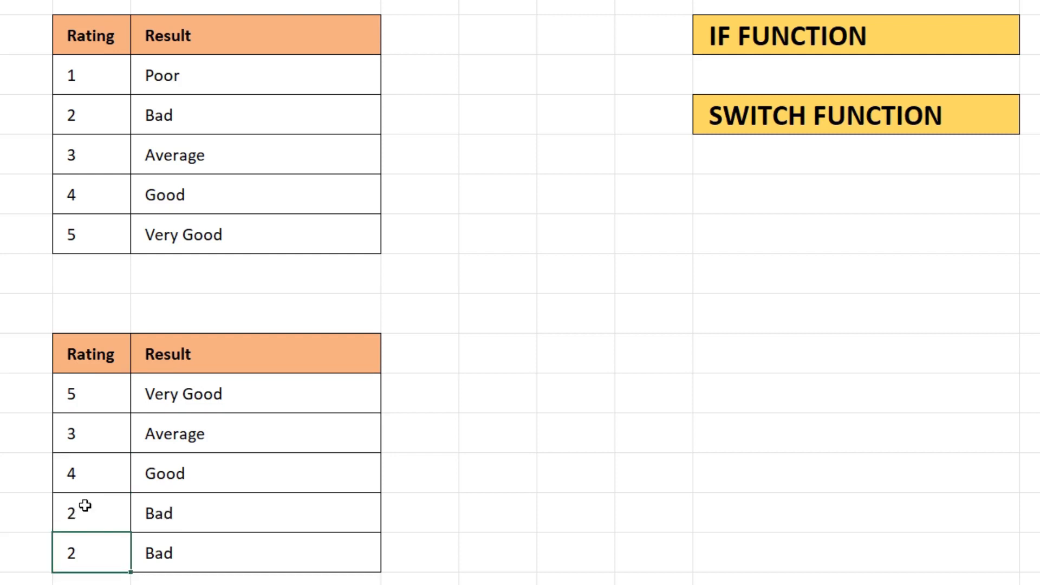
left_click(81, 438)
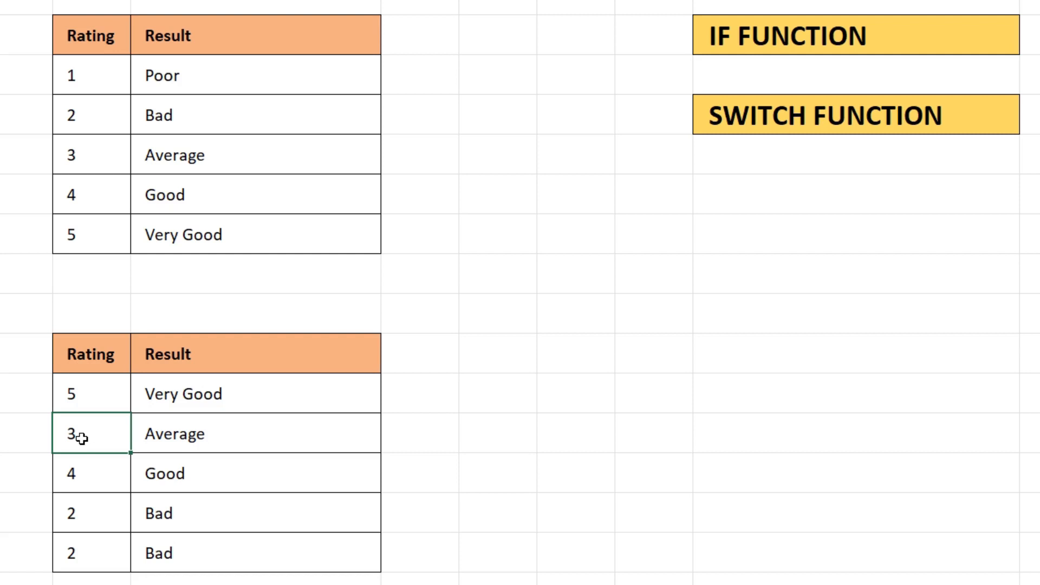
Step: Clear the nested IF formulas from D11:D15 in the lower table's Result column
left_click(817, 123)
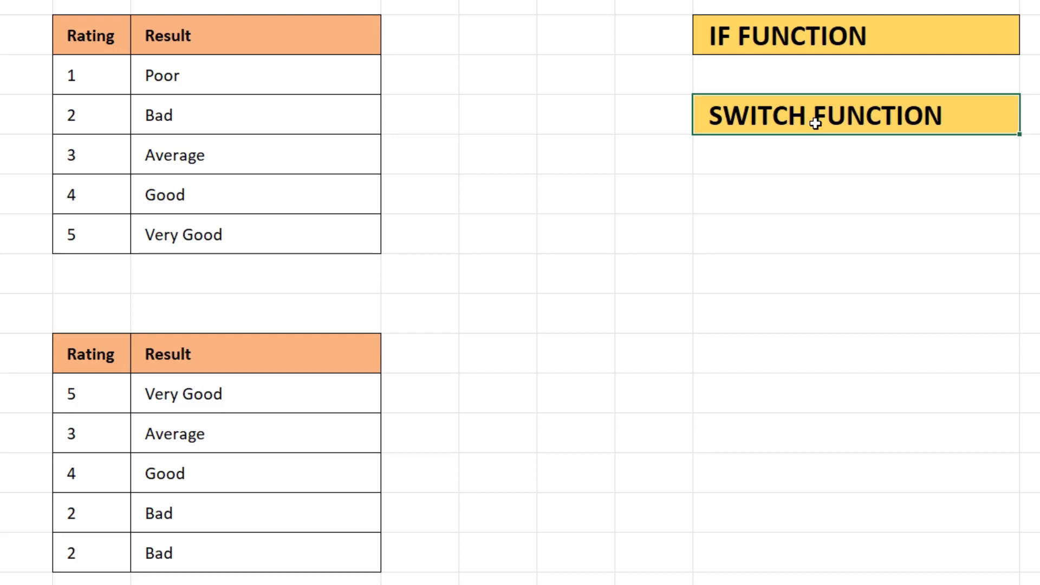
left_click_drag(170, 395, 181, 547)
key("Delete")
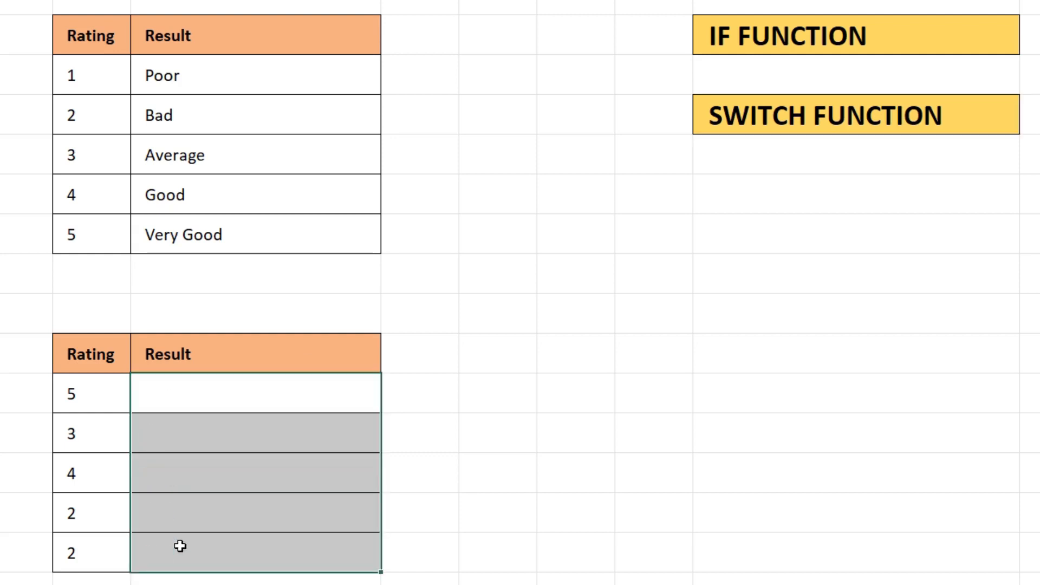
left_click(566, 446)
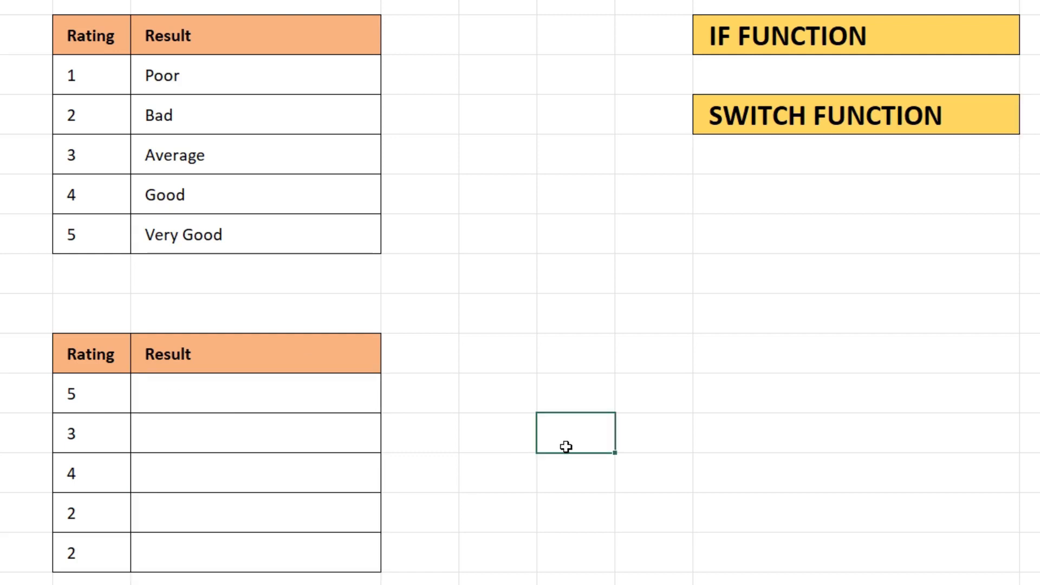
Step: Start a SWITCH formula in D11 with the rating in C11 as its expression
left_click(179, 399)
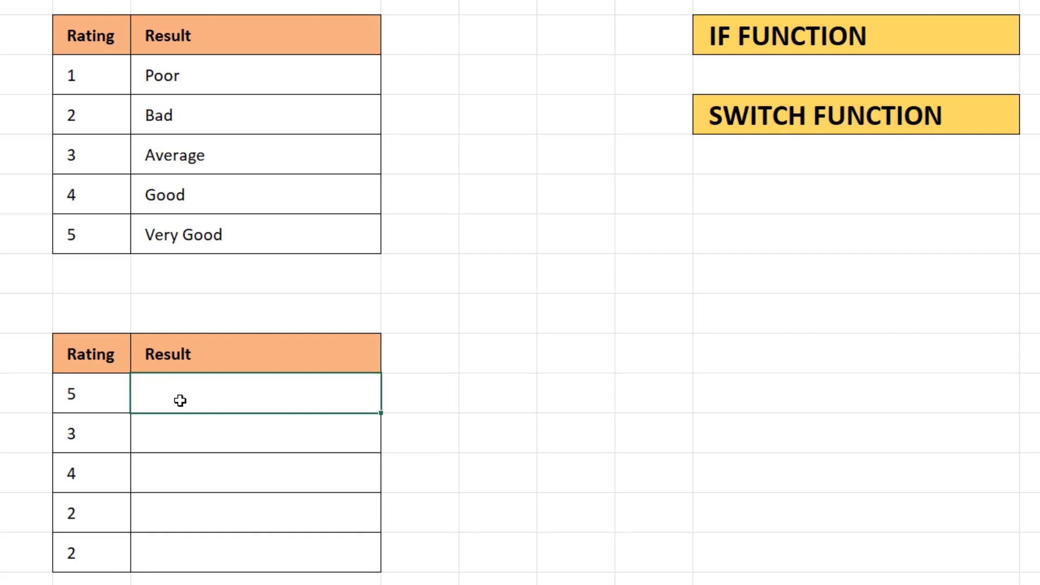
type("=sw")
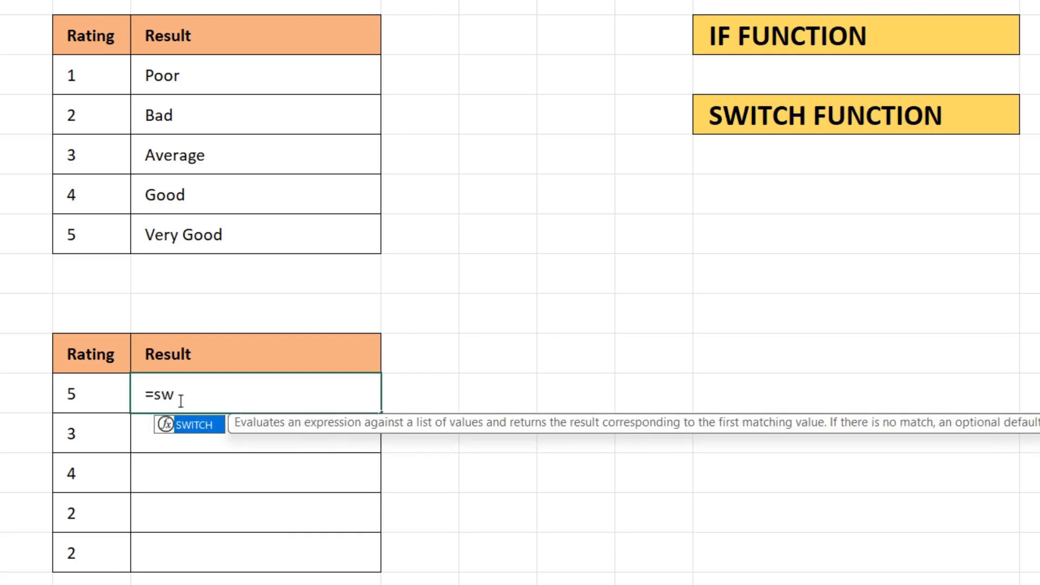
type("i")
key("Tab")
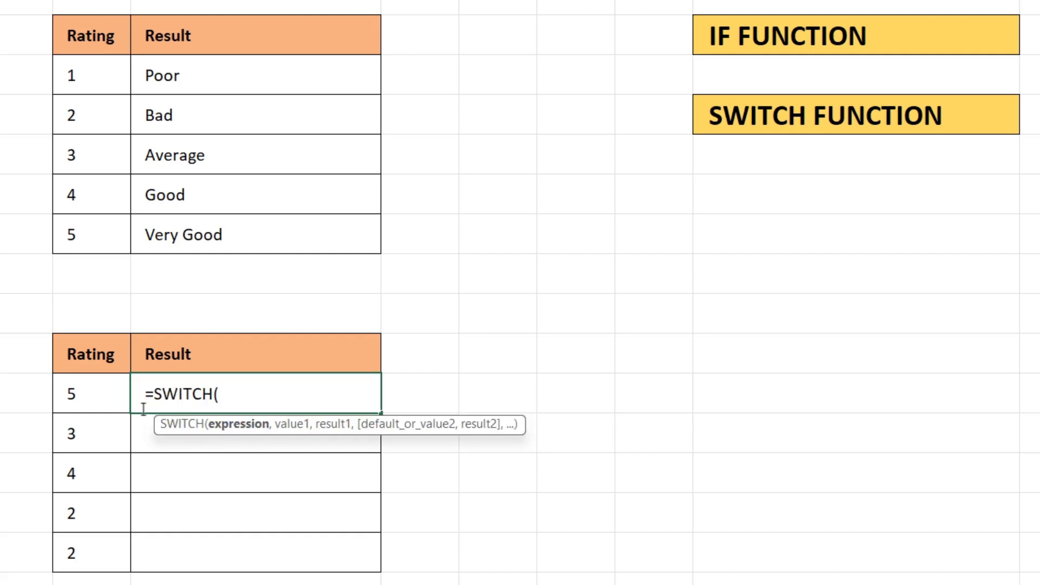
left_click(82, 396)
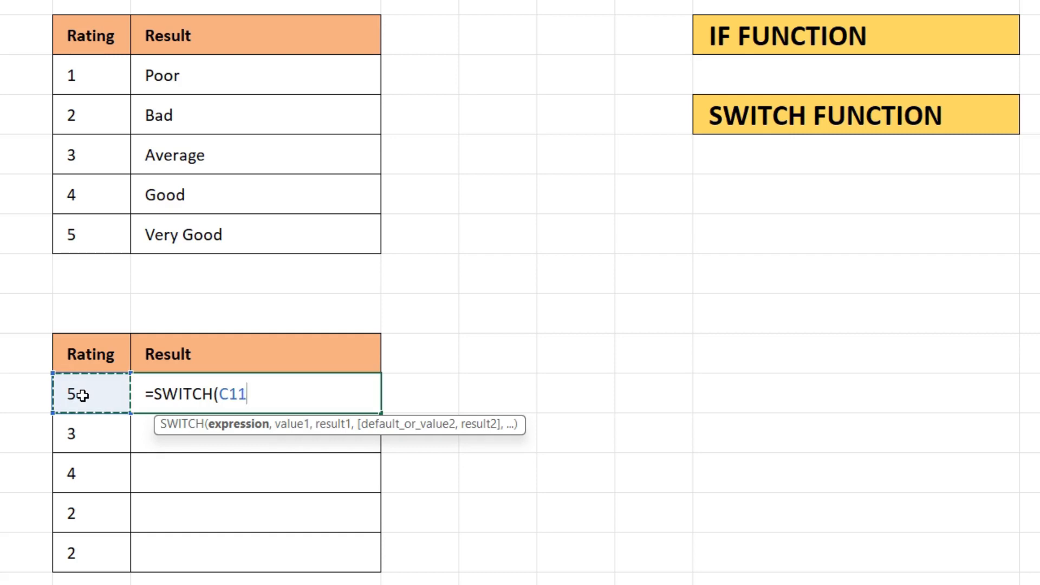
type(",")
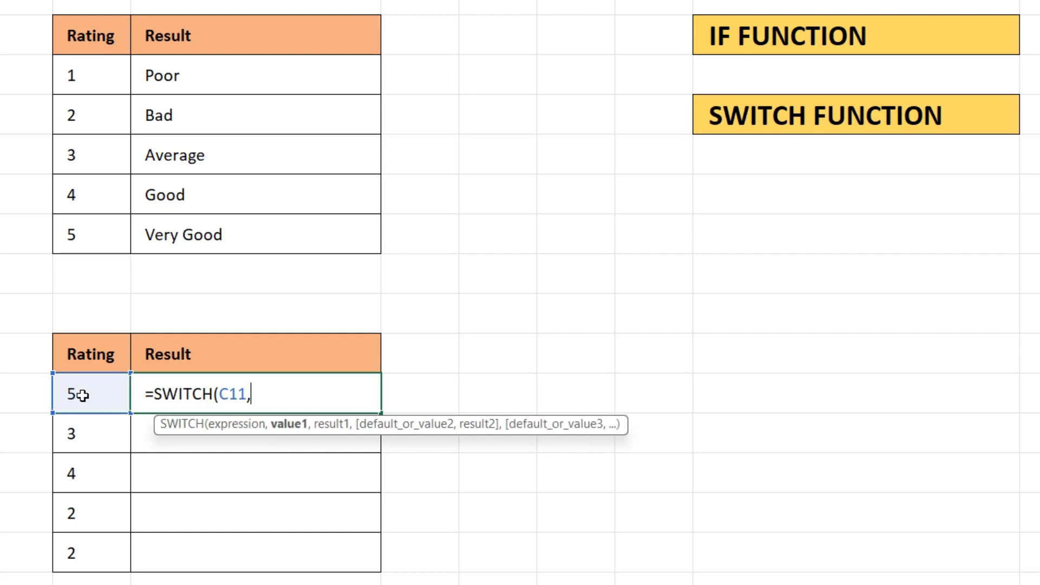
Step: Add the first two value-result pairs to the D11 SWITCH formula: 1 returns "Poor" and 2 returns "Bad"
type("1,")
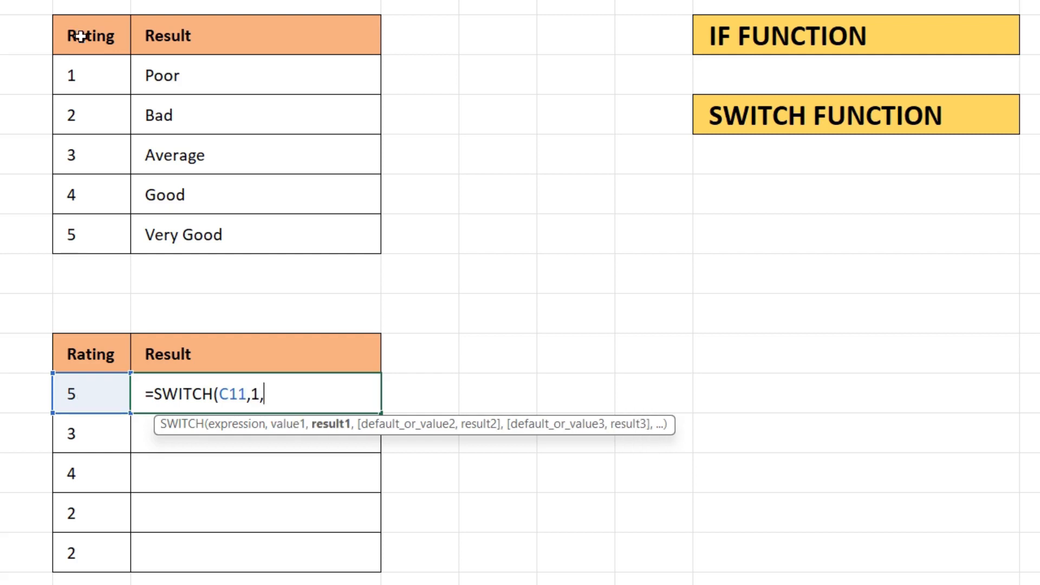
type("\"Poor")
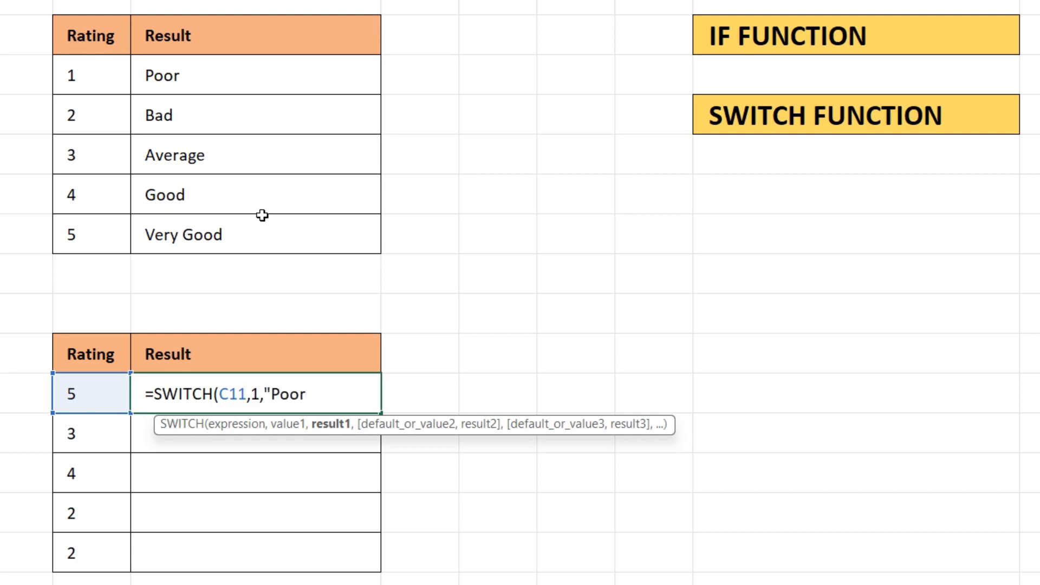
type("\",")
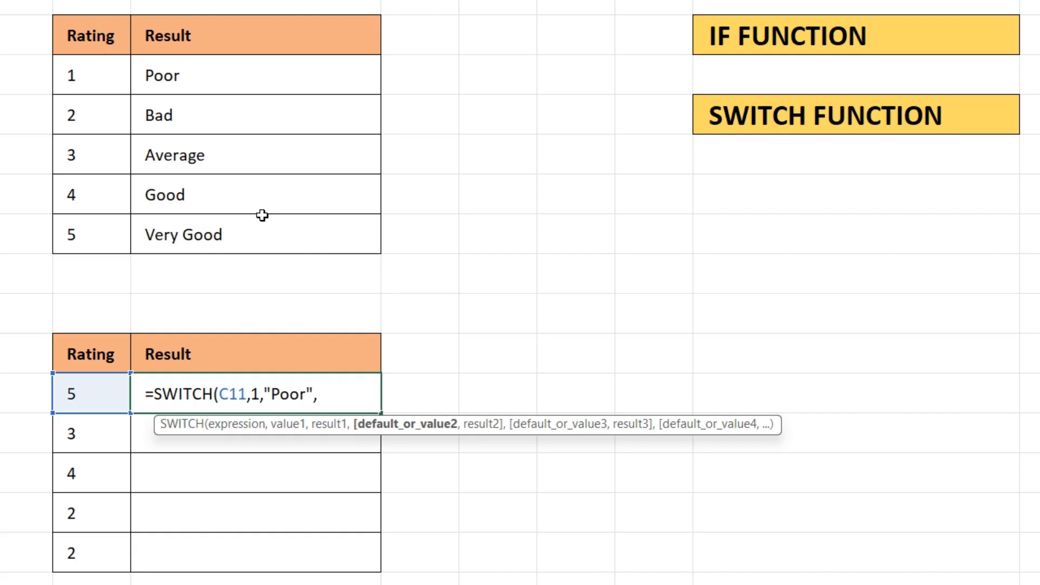
type("2,")
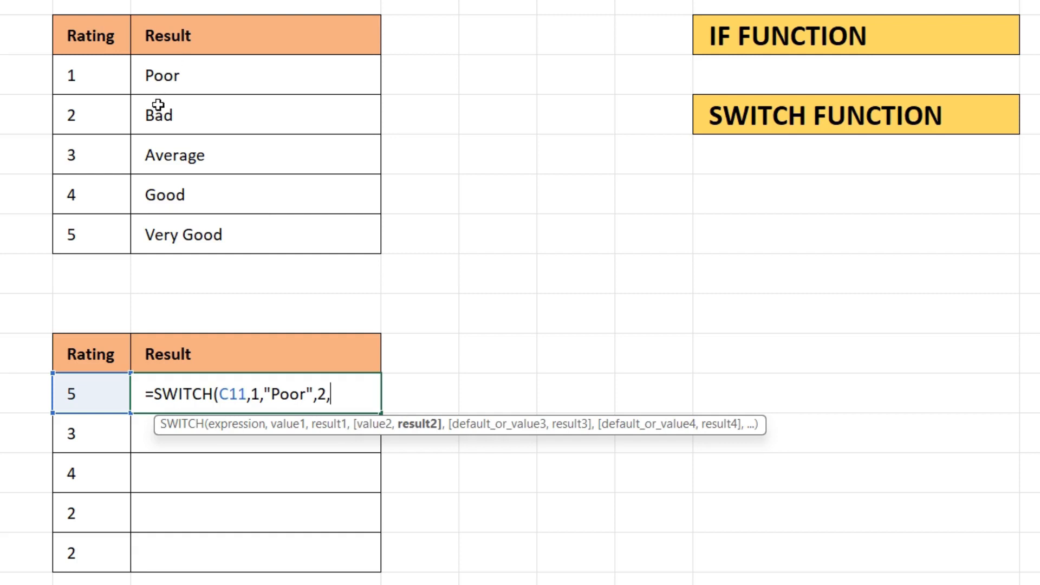
type("\"Bad")
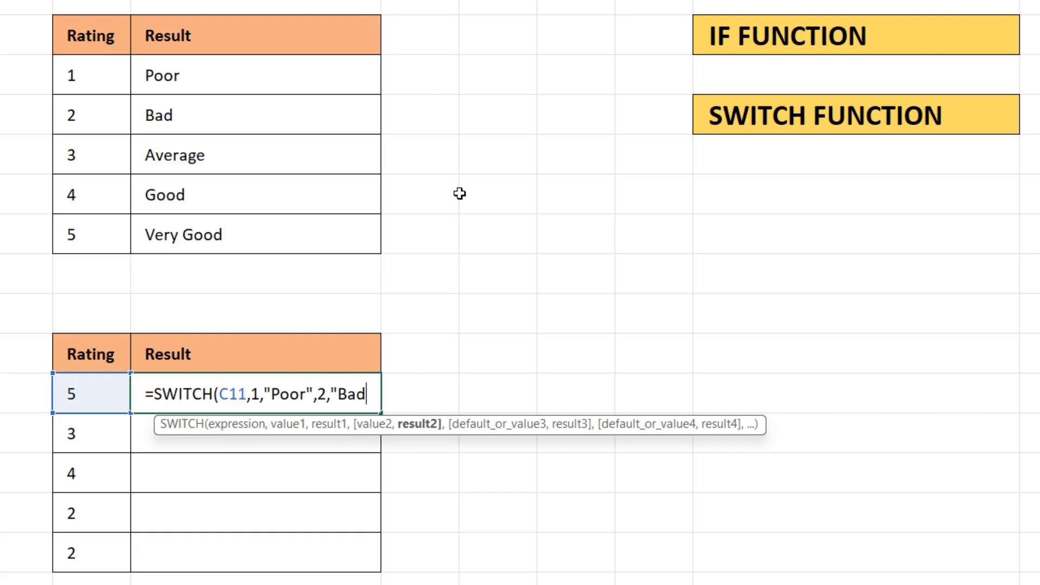
type("\",")
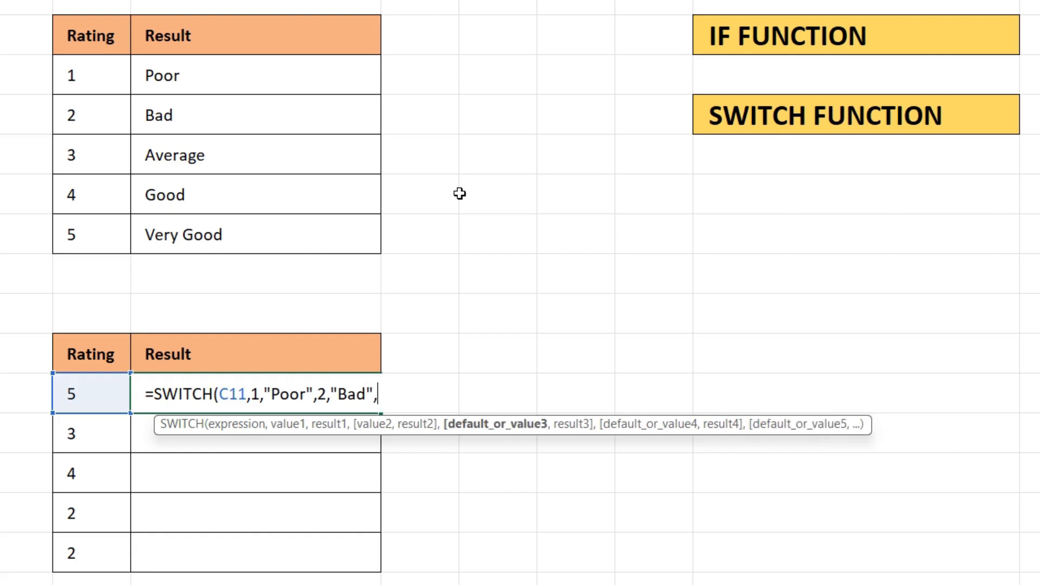
Step: Complete and enter the D11 SWITCH formula with the pairs 3 "Average", 4 "Good" and 5 "Very Good"
type("3,")
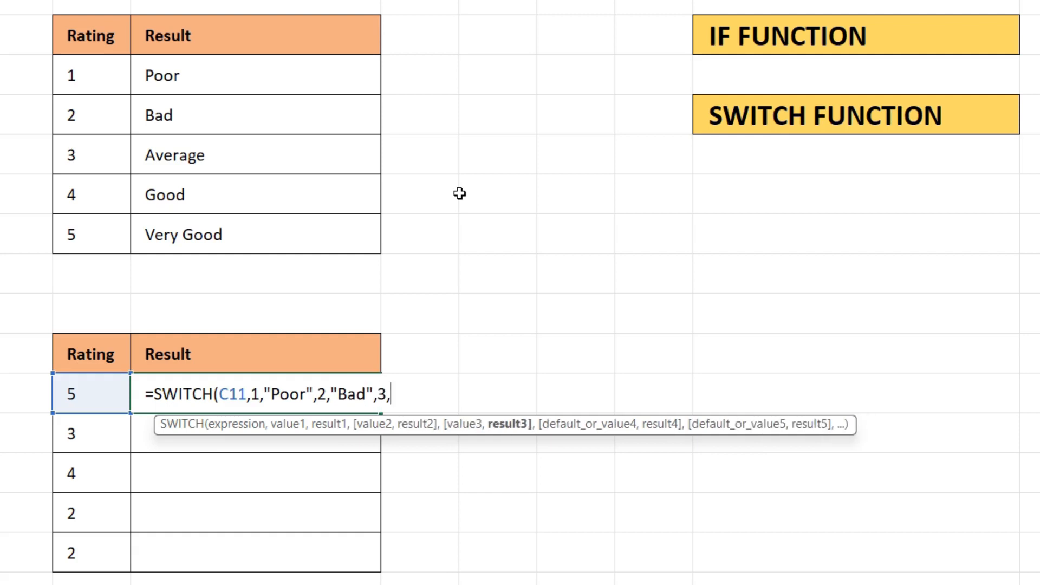
type("\"Average\"")
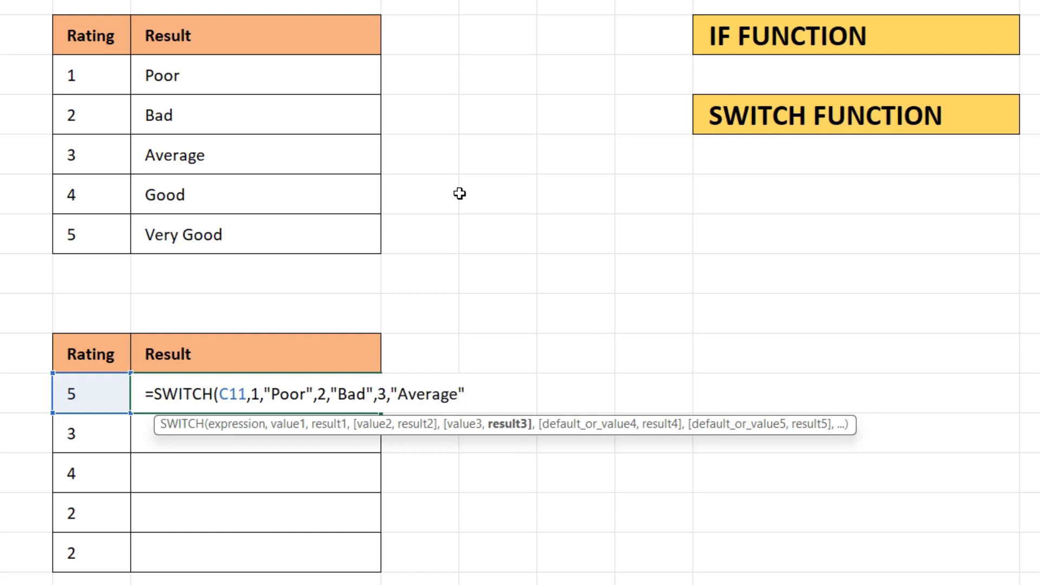
type(",4")
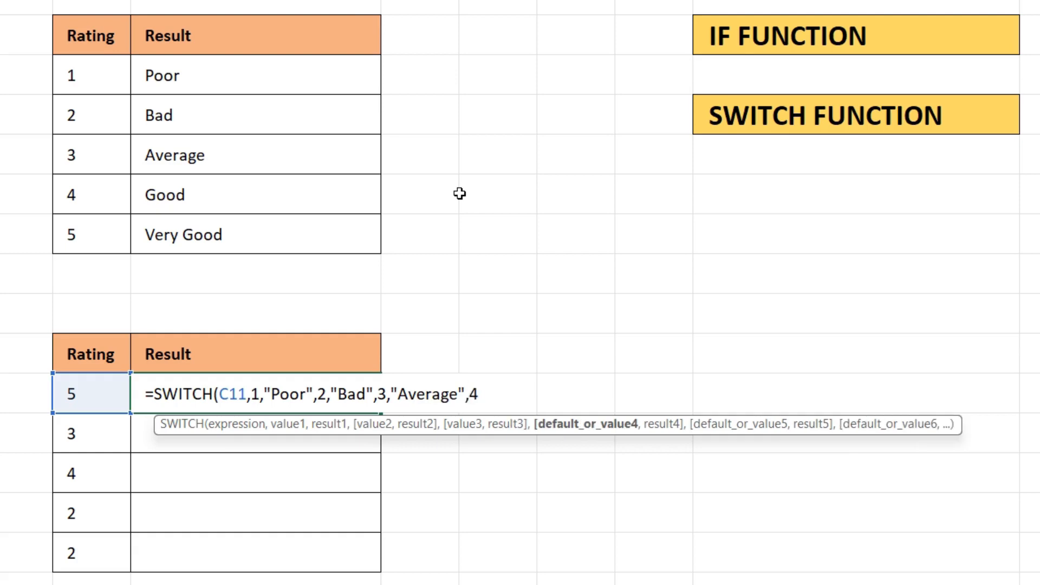
type(",\"Good\",5,\"Very Good\"")
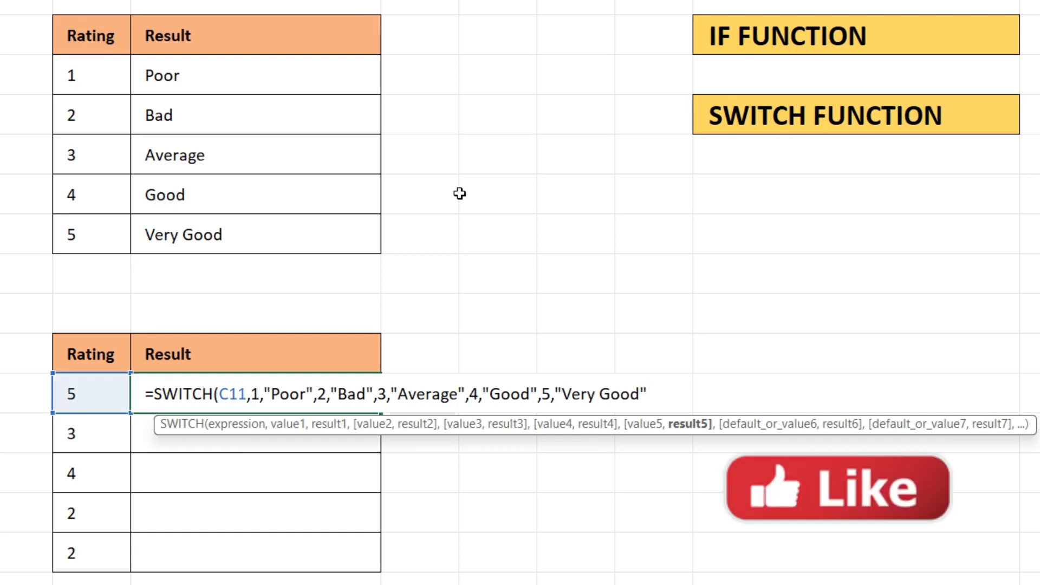
type(")")
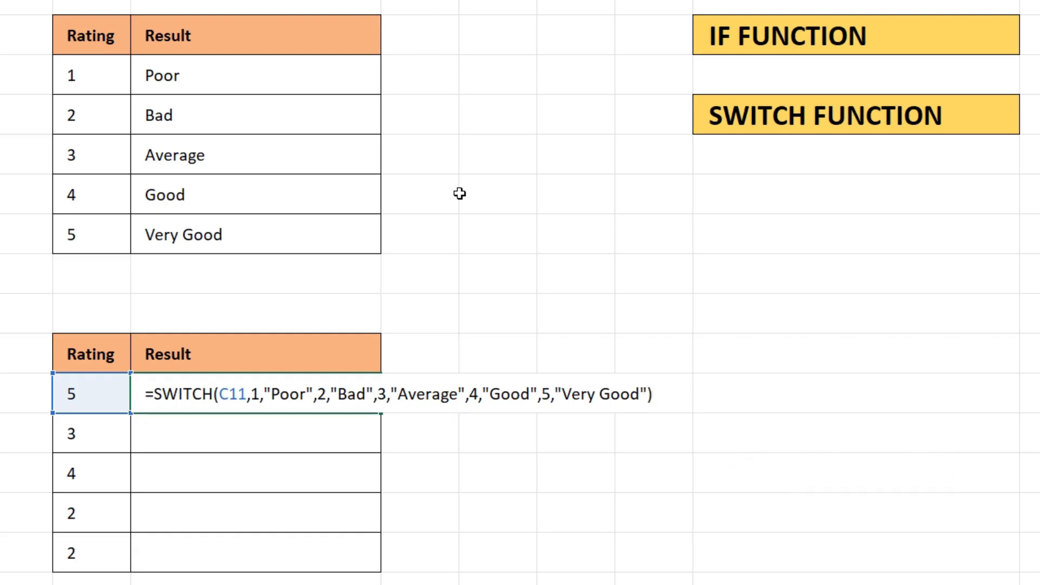
key("Return")
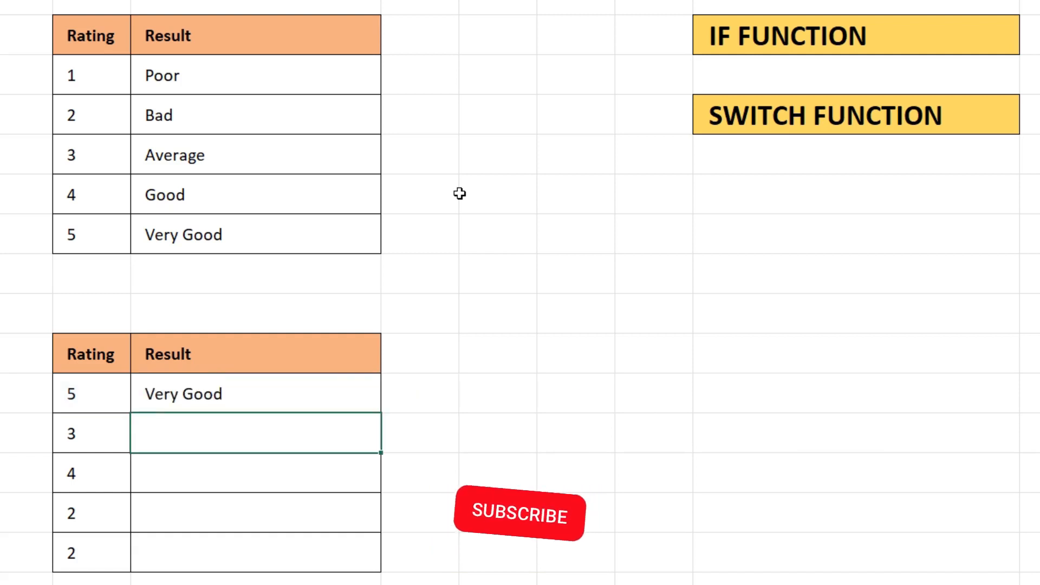
Step: Fill the SWITCH formula from D11 down through D15 in the lower table's Result column
left_click(344, 386)
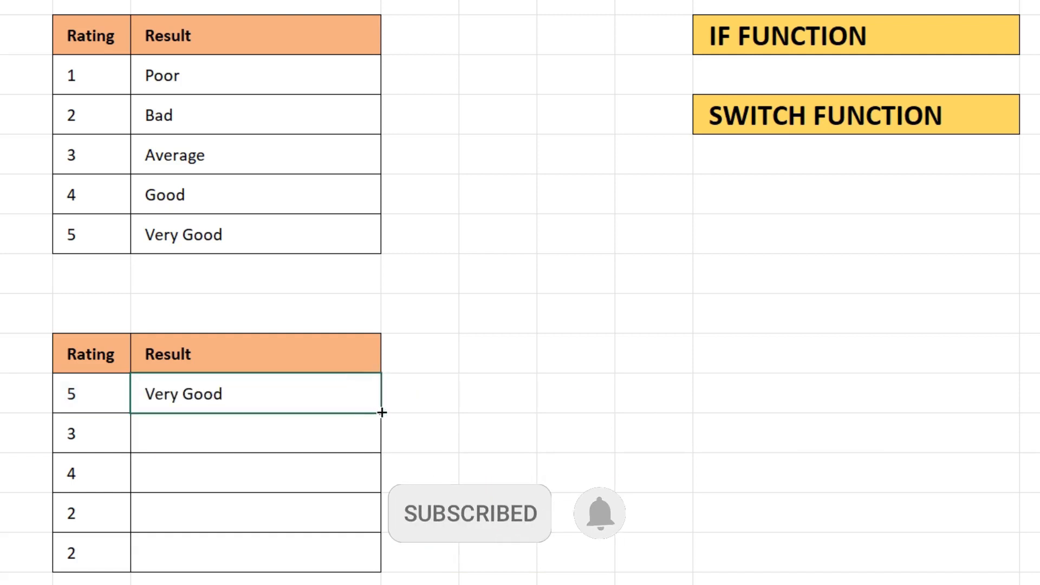
left_click_drag(382, 413, 375, 562)
left_click(515, 422)
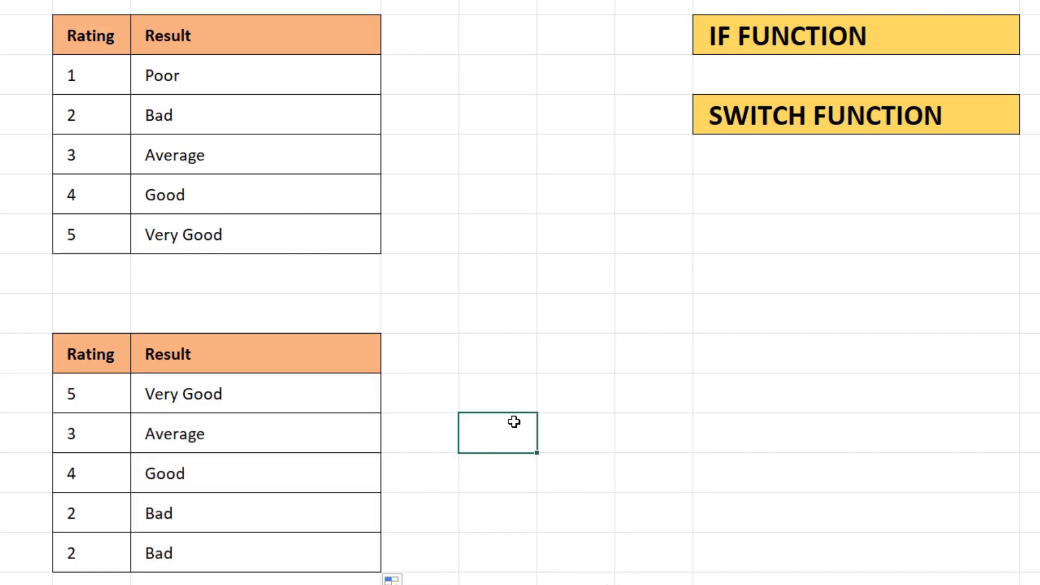